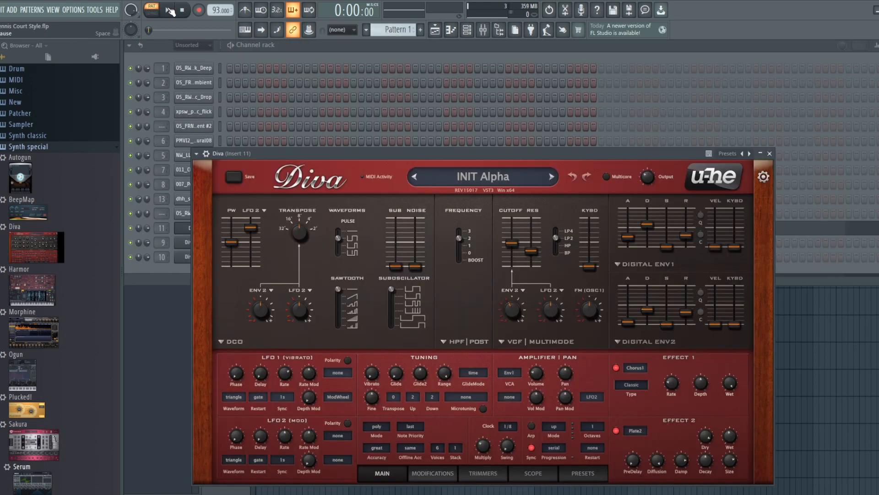
Play Pattern 1 from the start to hear the Diva part, and stop playback.
left_click(170, 11)
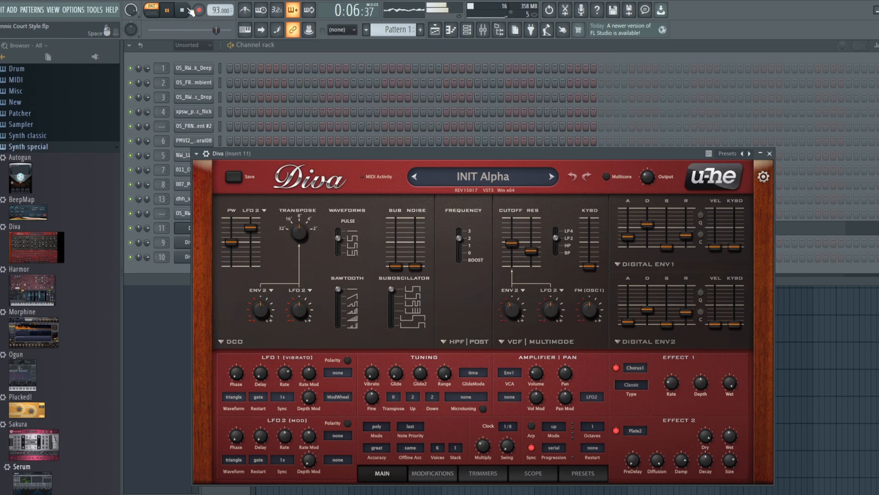
left_click(188, 10)
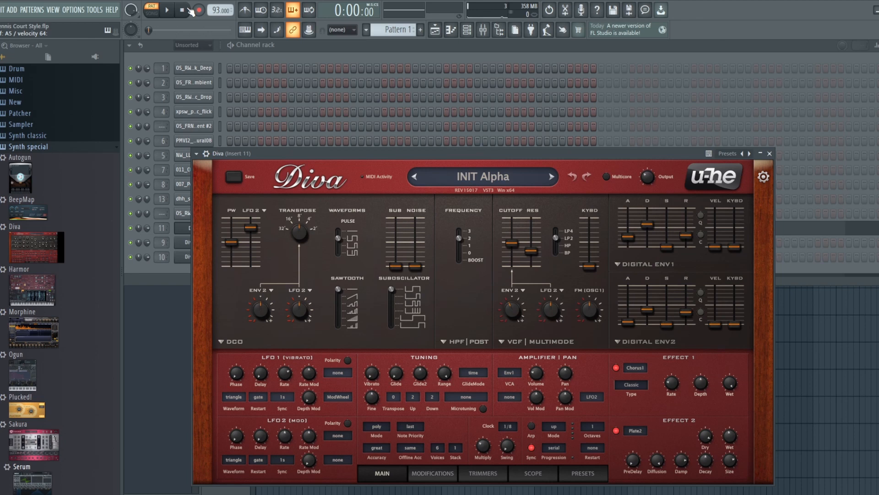
Try different sub oscillator levels and post high-pass frequency settings in Diva, returning the sub level to 0.00 and the frequency to 2.
mouse_move(505, 257)
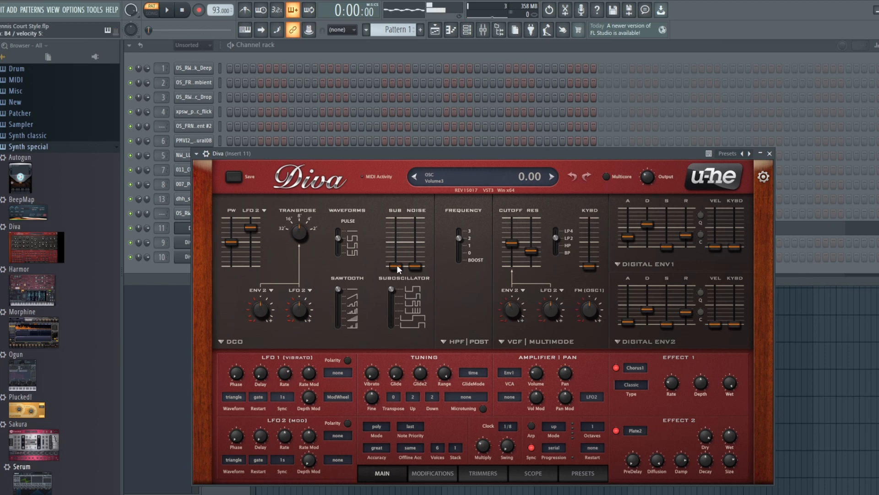
mouse_move(397, 264)
left_mouse_down()
mouse_move(397, 223)
mouse_move(397, 271)
left_mouse_up()
mouse_move(397, 267)
left_mouse_down()
mouse_move(402, 145)
mouse_move(402, 280)
left_mouse_up()
left_click_drag(397, 263, 398, 297)
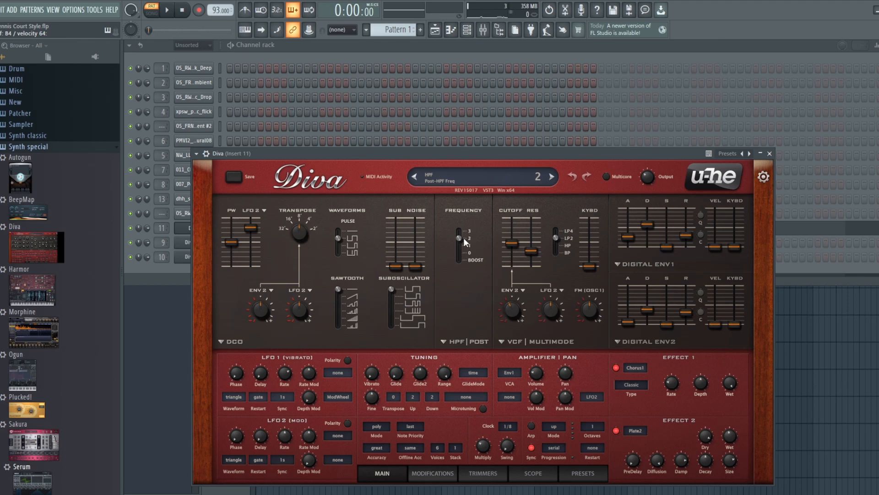
left_click_drag(465, 243, 459, 288)
left_click_drag(459, 260, 461, 241)
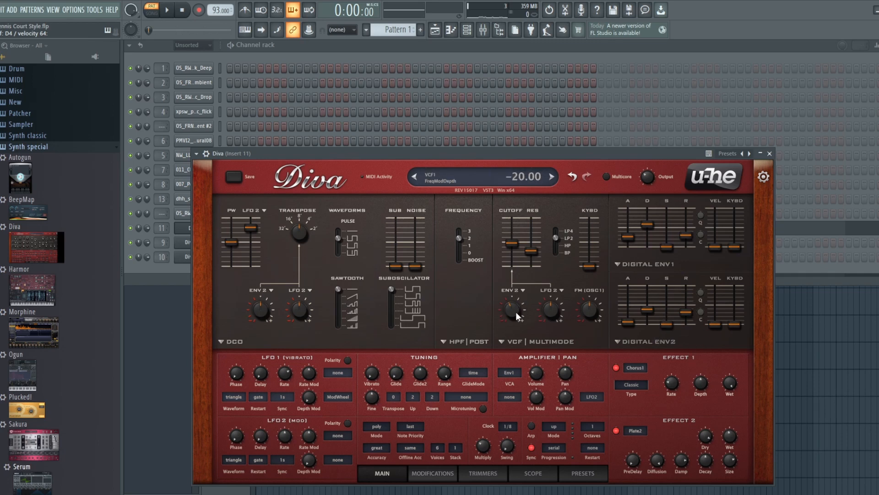
Audition different Env 2 modulation depths on Diva's filter cutoff and return the depth to about -20.
left_click_drag(516, 312, 515, 343)
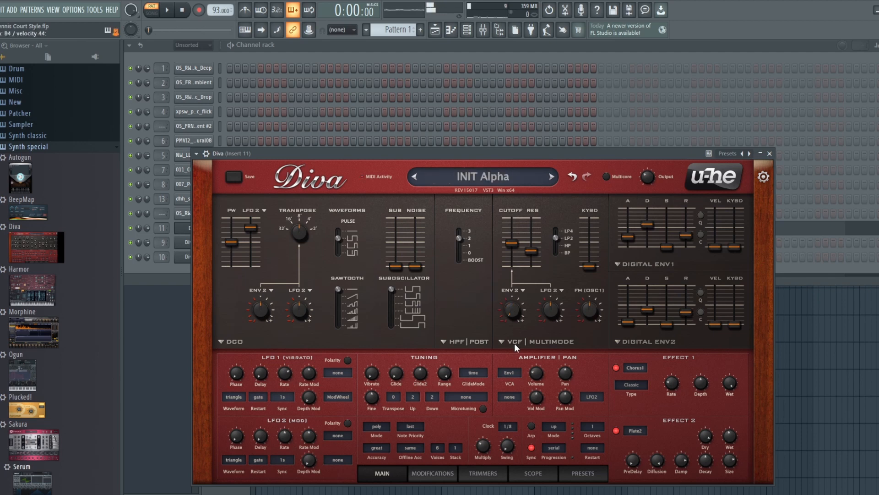
left_click_drag(514, 343, 512, 321)
left_click_drag(509, 317, 511, 301)
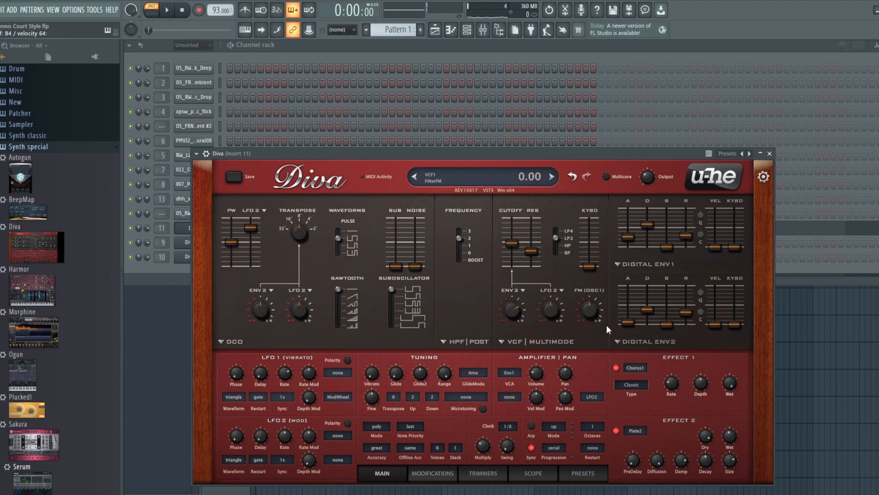
left_click_drag(514, 309, 520, 328)
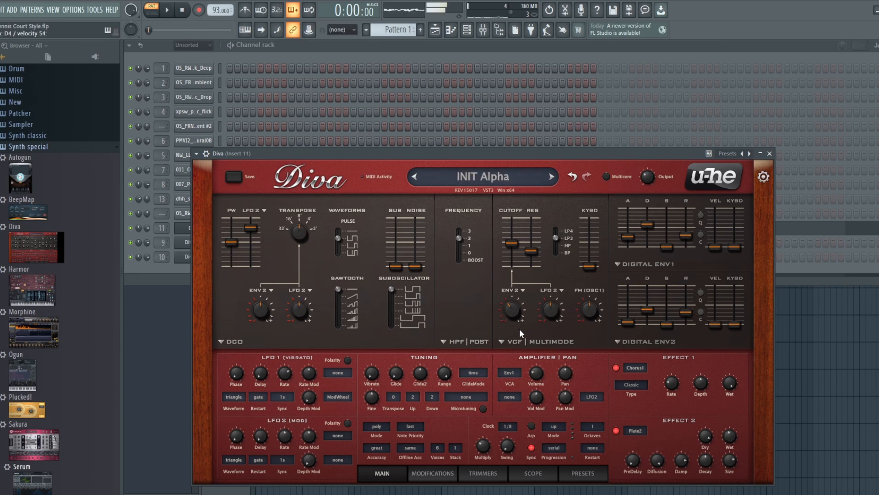
mouse_move(520, 328)
left_mouse_down()
mouse_move(520, 372)
mouse_move(511, 315)
left_mouse_up()
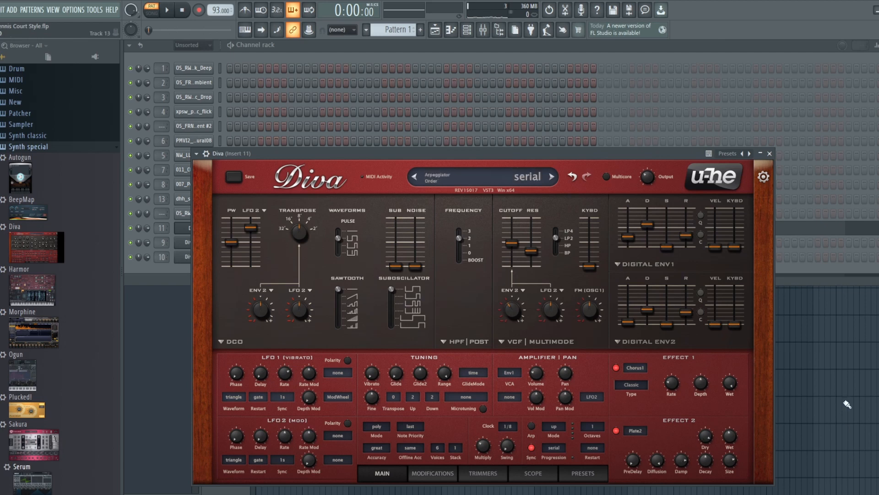
Bypass and re-enable Diva's Chorus1 and Plate2 effects to compare the sound with and without them.
left_click(616, 367)
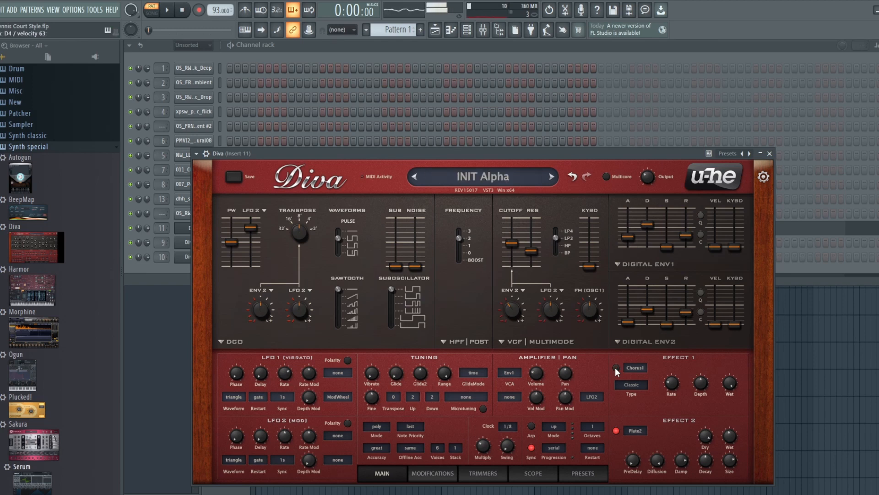
left_click(616, 367)
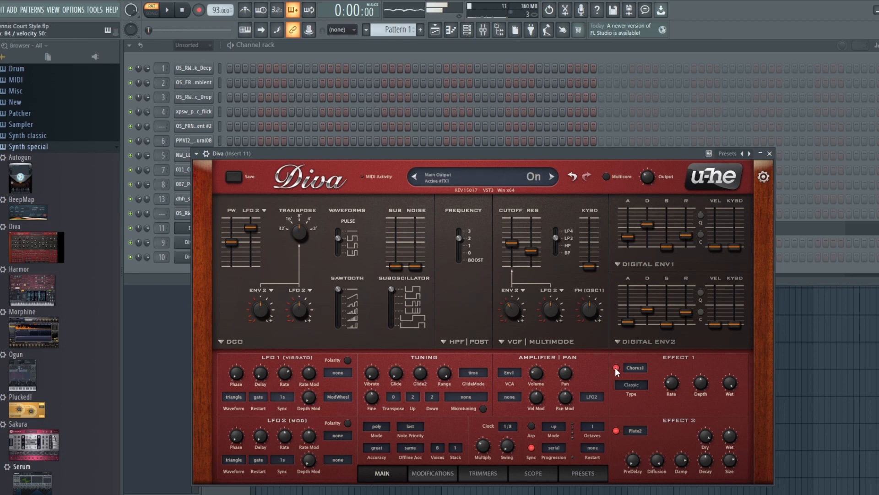
left_click(614, 433)
left_click(614, 428)
left_click(615, 431)
left_click(616, 431)
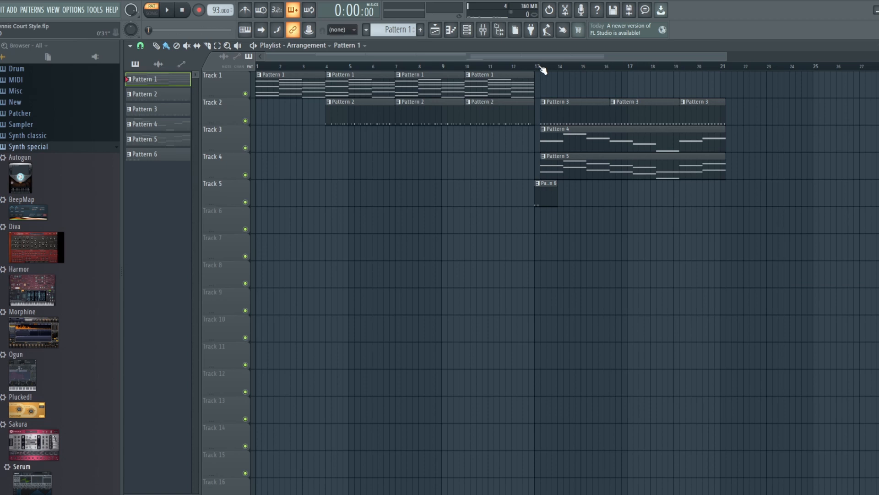
Play the arrangement in the playlist from bar 10 into the section after bar 13, and stop playback.
left_click(466, 66)
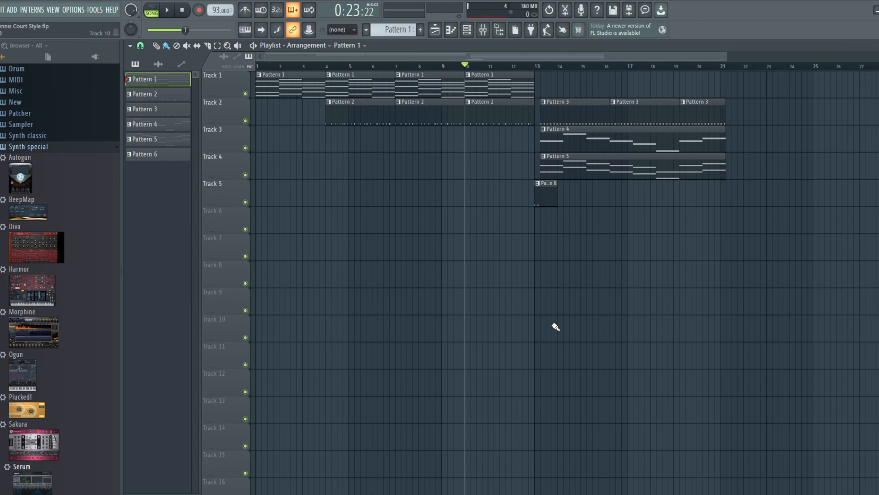
key("space")
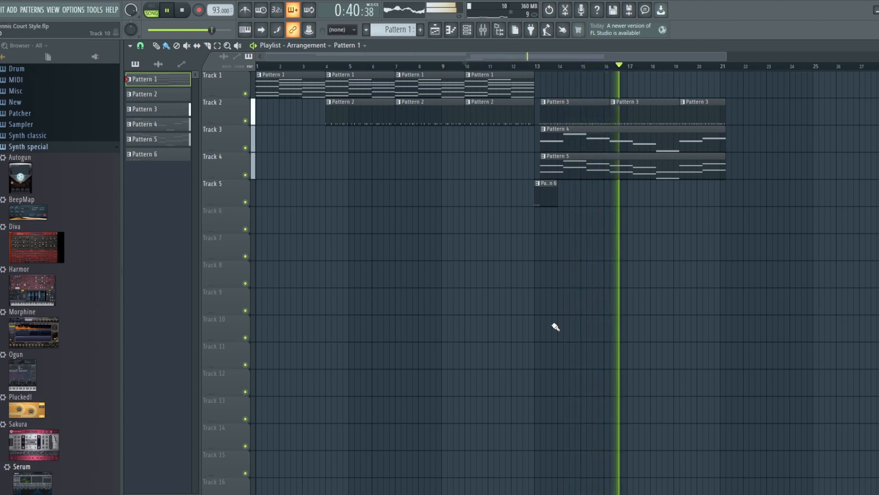
left_click(183, 11)
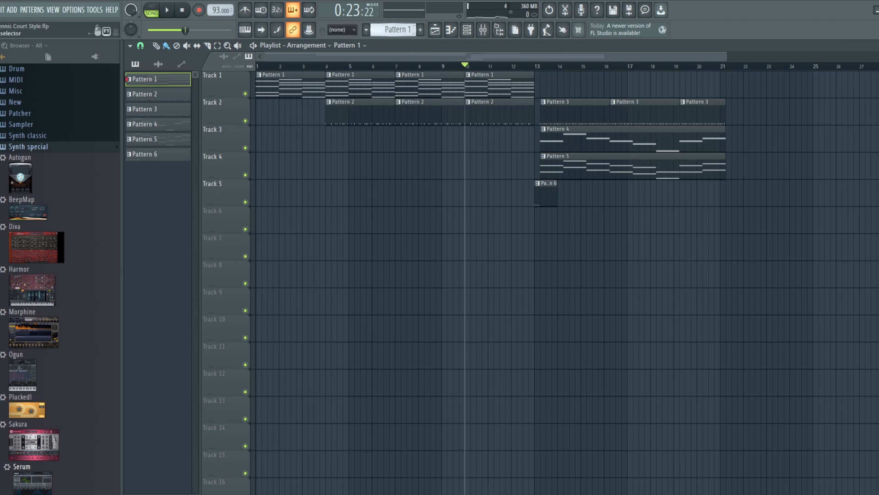
Select Pattern 4, show it in the channel rack and play it alone in pattern mode, and stop playback.
left_click_drag(398, 30, 398, 18)
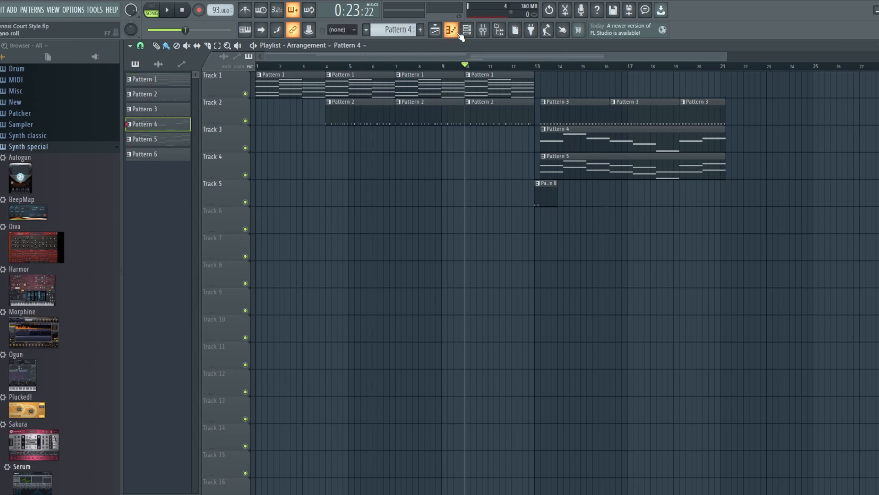
left_click(468, 32)
left_click(152, 10)
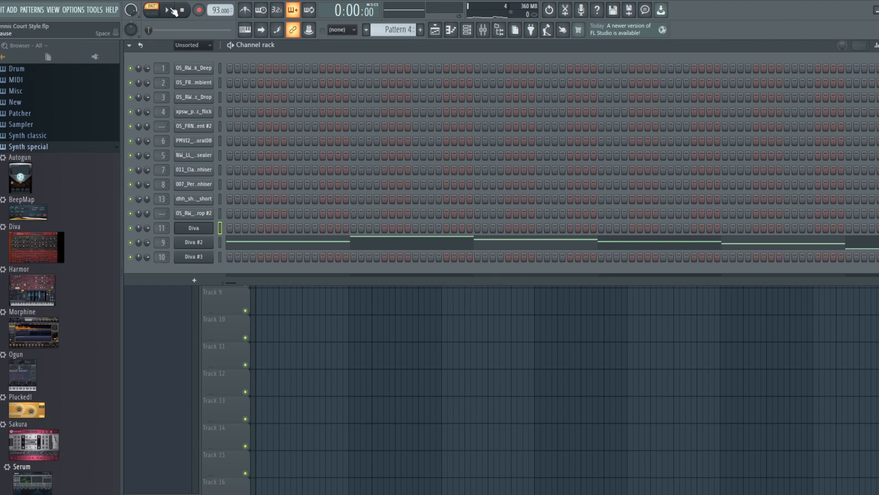
key("space")
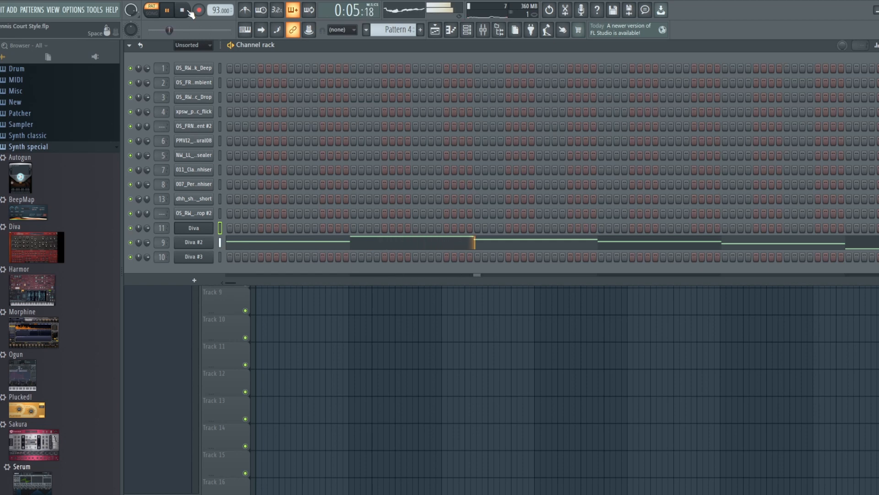
left_click(188, 11)
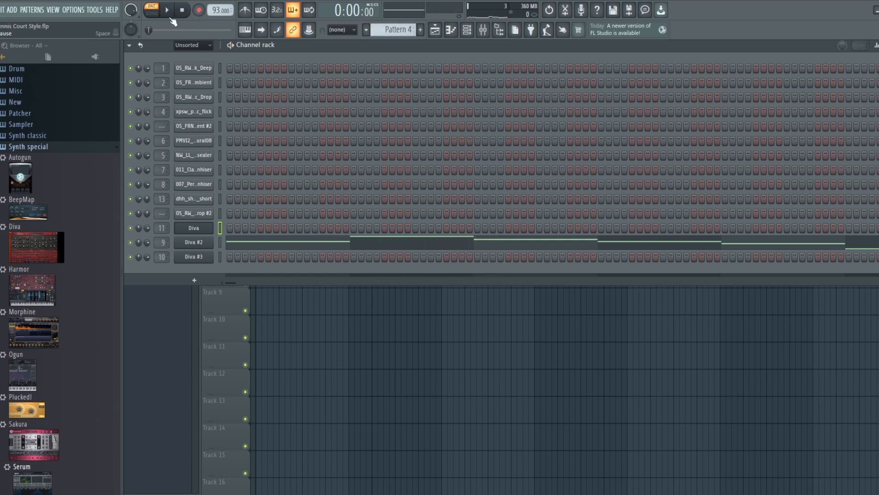
Select Pattern 5 and play it alone to hear the Diva #3 part, and stop playback.
scroll(397, 23, "down", 1)
left_click_drag(396, 23, 396, 31)
key("space")
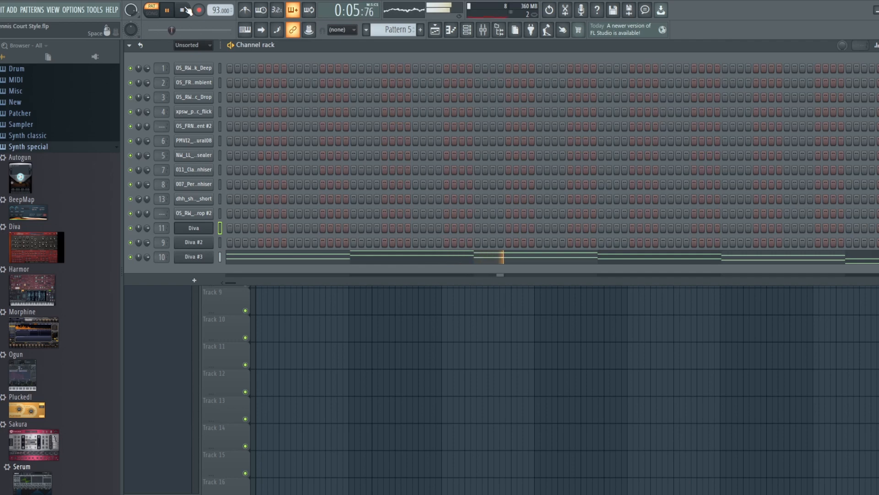
left_click(183, 10)
Return to Pattern 4 from the playlist and show its channels in the channel rack.
left_click(436, 36)
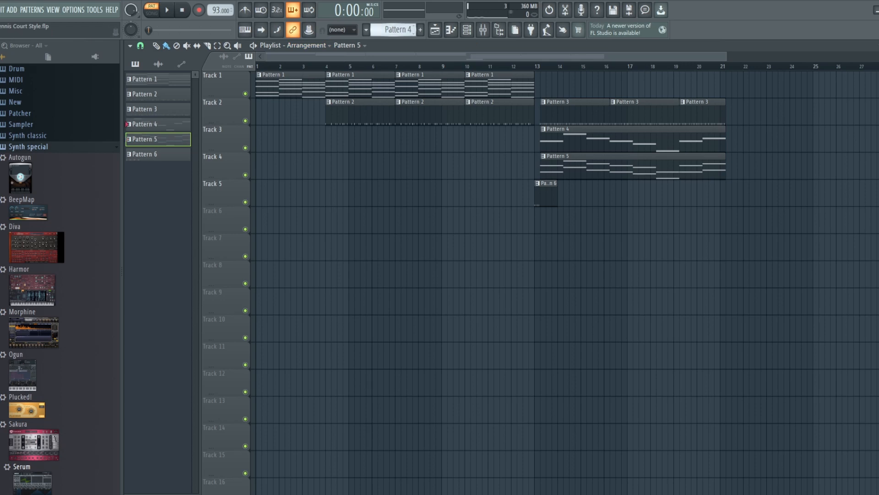
scroll(406, 29, "up", 1)
left_click(467, 30)
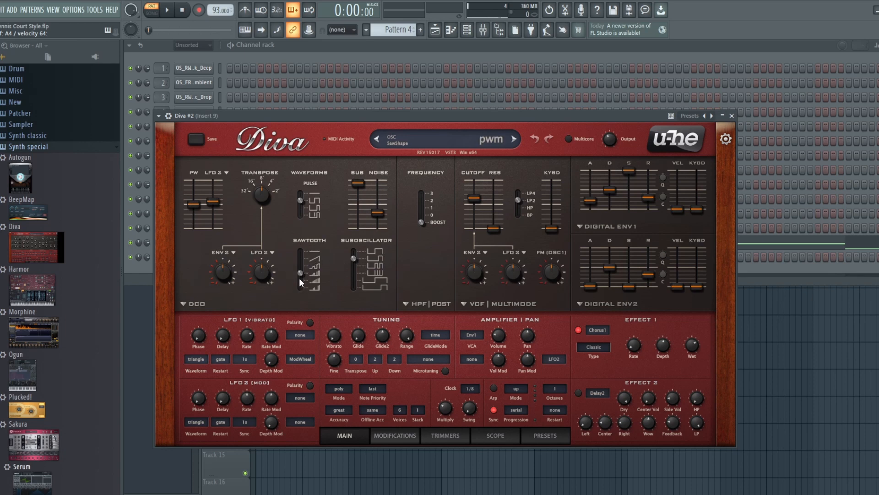
Audition Diva #2's sawtooth and suboscillator shapes, and bypass and re-enable its Chorus1 effect.
mouse_move(300, 278)
left_mouse_down()
mouse_move(300, 261)
mouse_move(298, 290)
mouse_move(298, 277)
left_mouse_up()
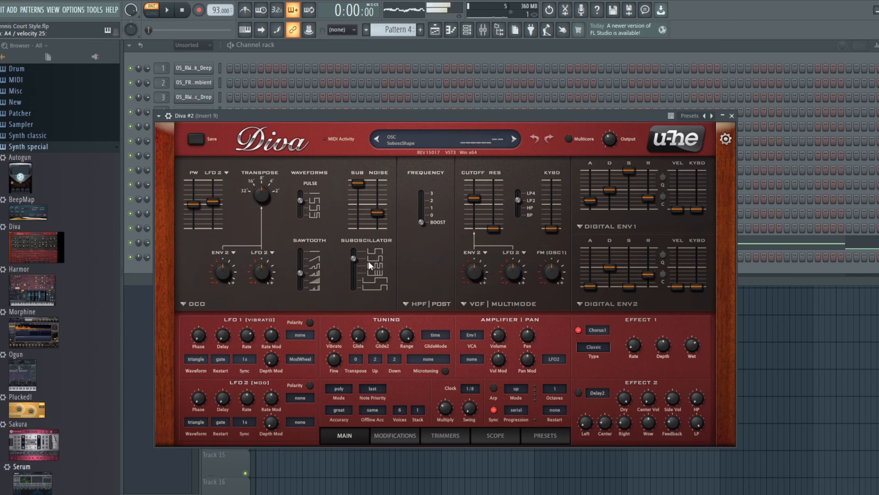
mouse_move(358, 257)
left_mouse_down()
mouse_move(356, 233)
mouse_move(356, 259)
left_mouse_up()
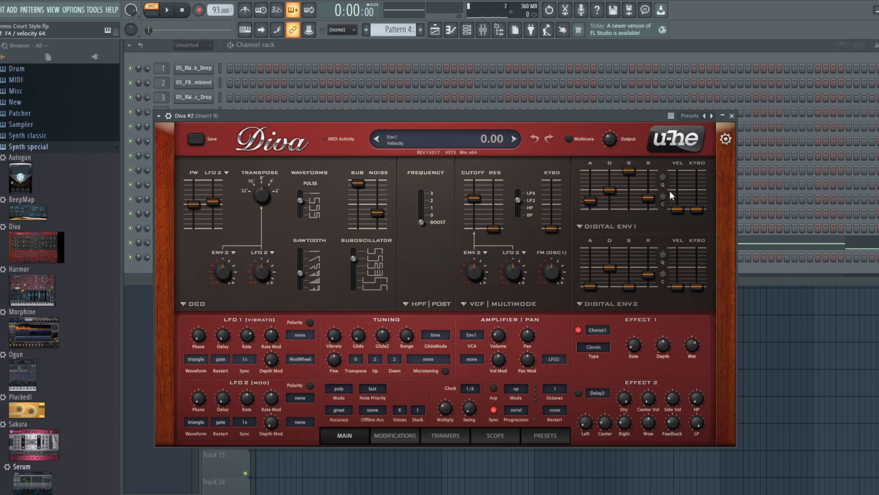
left_click(579, 330)
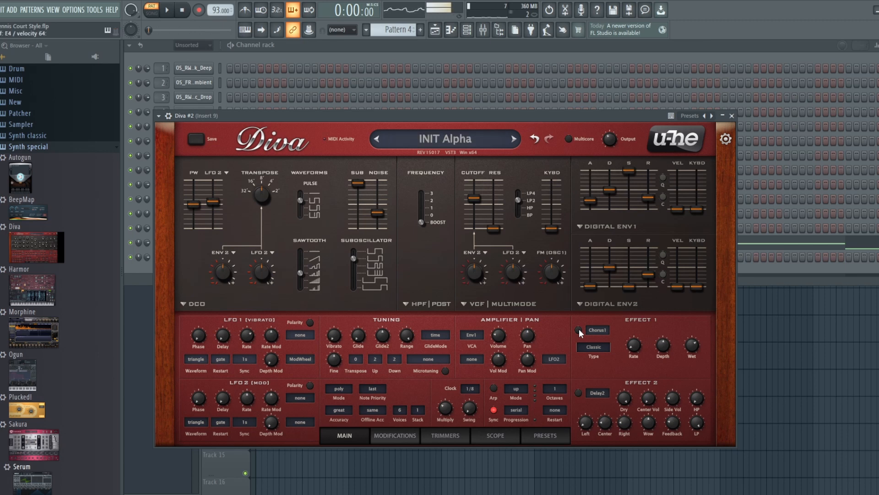
left_click(579, 330)
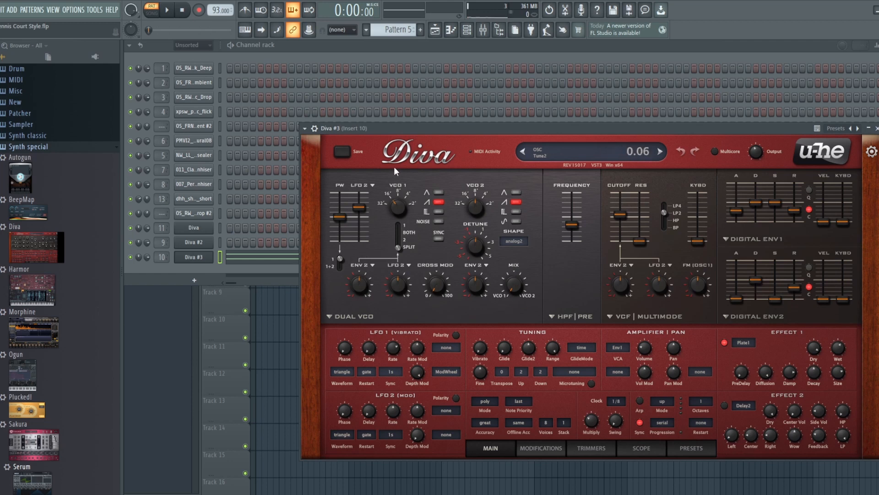
Try out Diva #3's VCO 1 tuning and filter cutoff, returning both to their original settings.
left_click(402, 204)
mouse_move(402, 185)
left_mouse_down()
mouse_move(403, 169)
mouse_move(403, 235)
mouse_move(403, 198)
left_mouse_up()
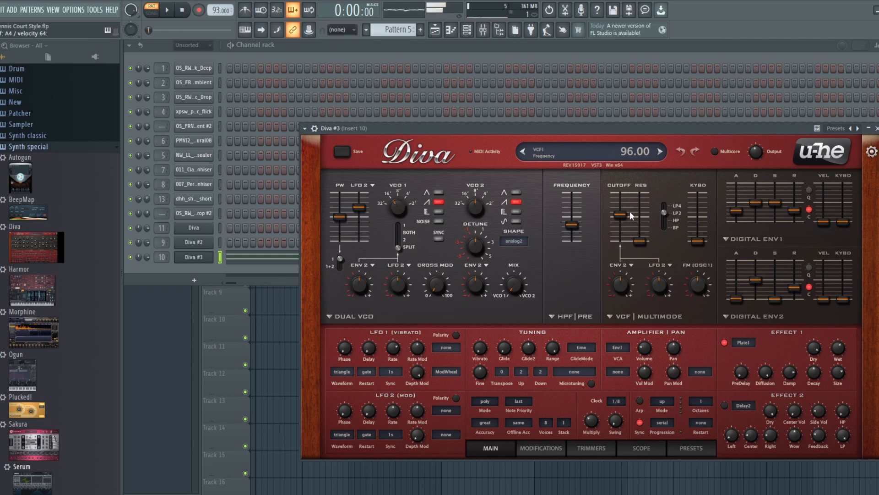
left_click_drag(616, 236, 618, 211)
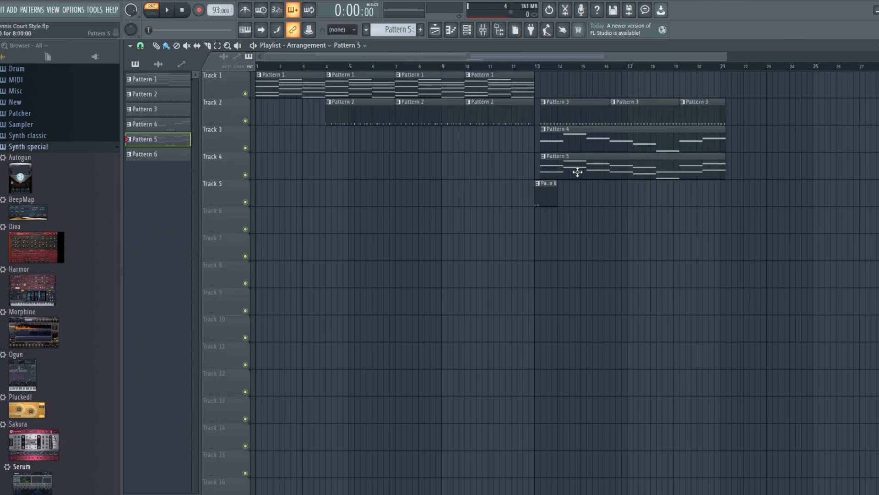
Examine the notes of Pattern 5 and Pattern 4 in the piano roll, opening each from its playlist clip.
double_click(578, 172)
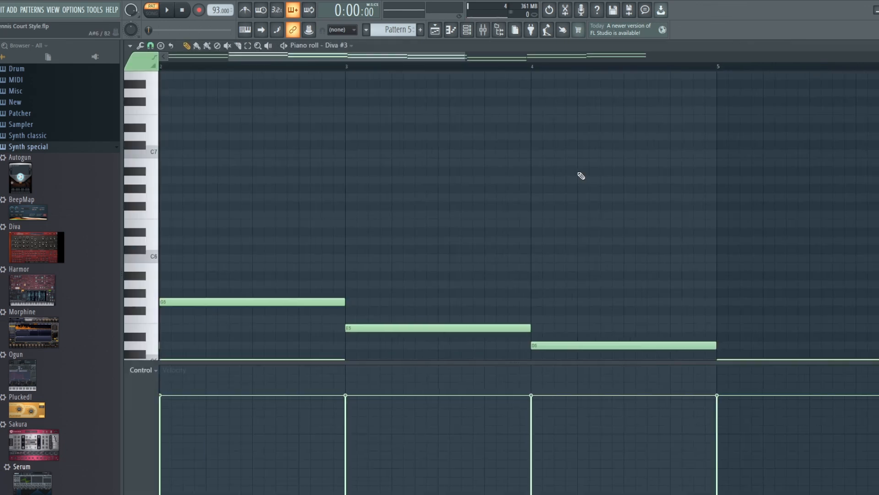
scroll(480, 226, "down", 3)
scroll(483, 225, "down", 2)
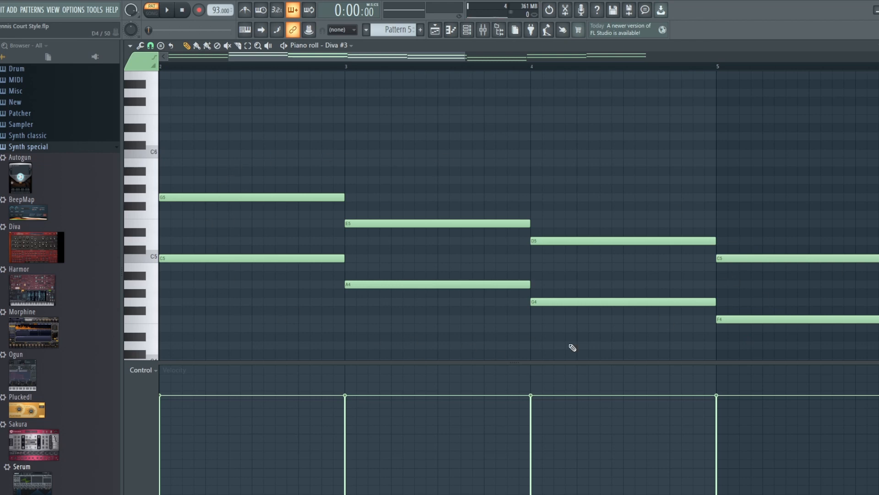
left_click(531, 30)
double_click(583, 139)
scroll(523, 224, "down", 5)
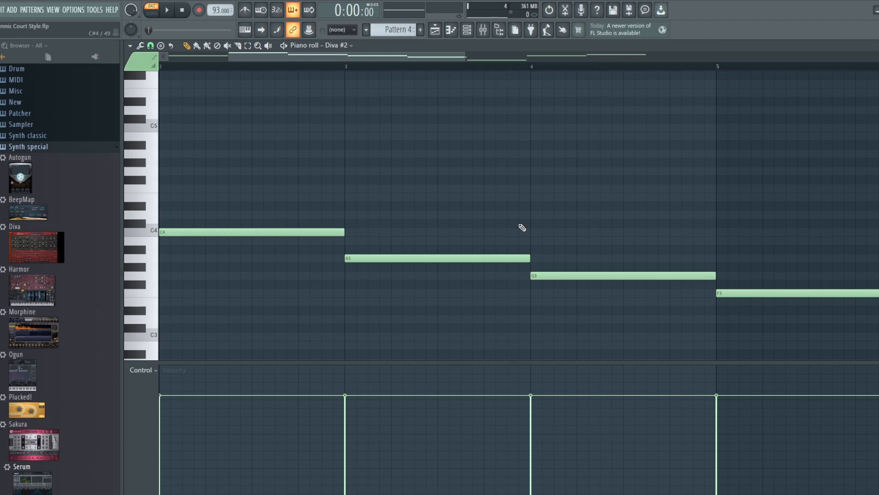
Solo Track 3 together with Track 4 in the playlist and play the arrangement in song mode.
left_click(467, 30)
left_click(246, 148, "ctrl")
left_click(245, 175)
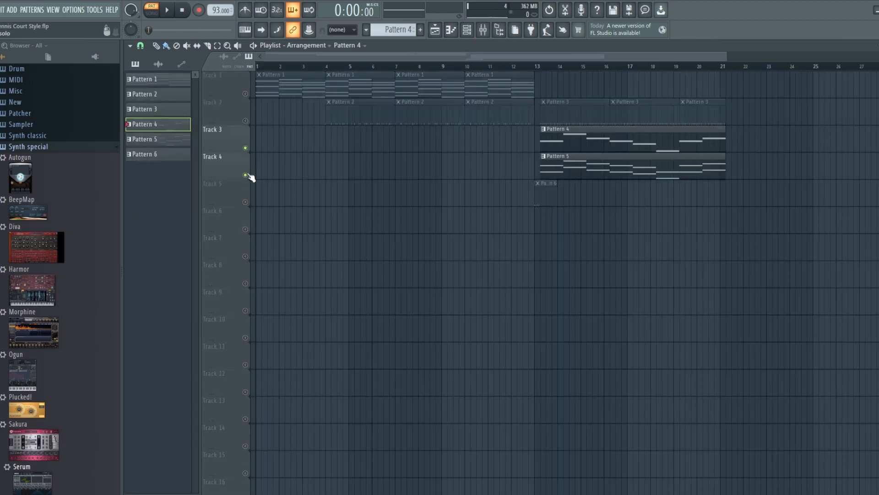
left_click(167, 10)
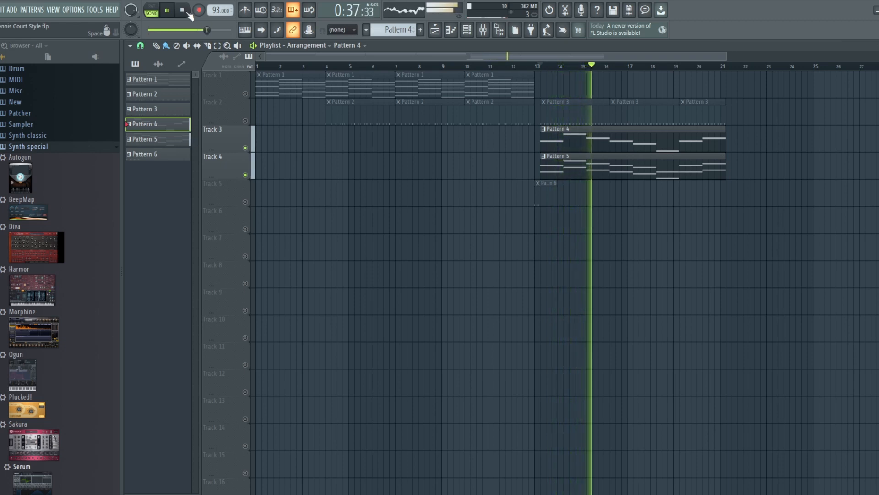
Mute and unmute Track 3 during playback to hear Pattern 5 with and without Pattern 4.
left_click(246, 148)
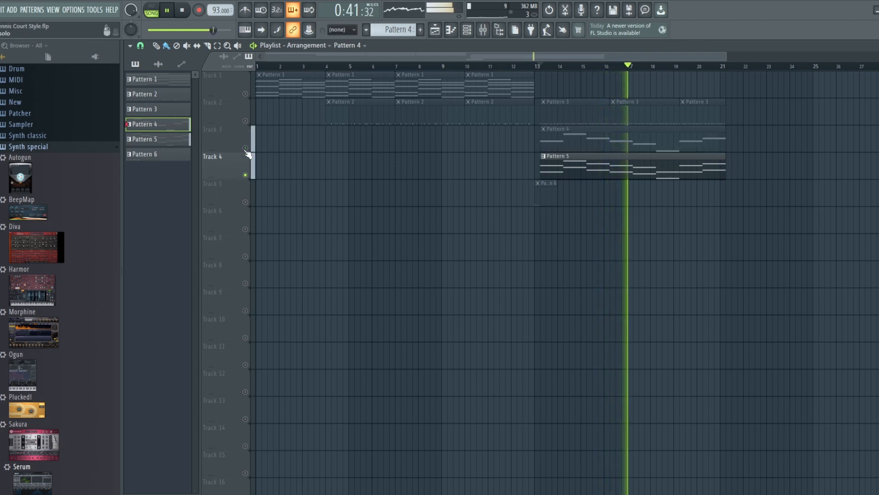
left_click(245, 148)
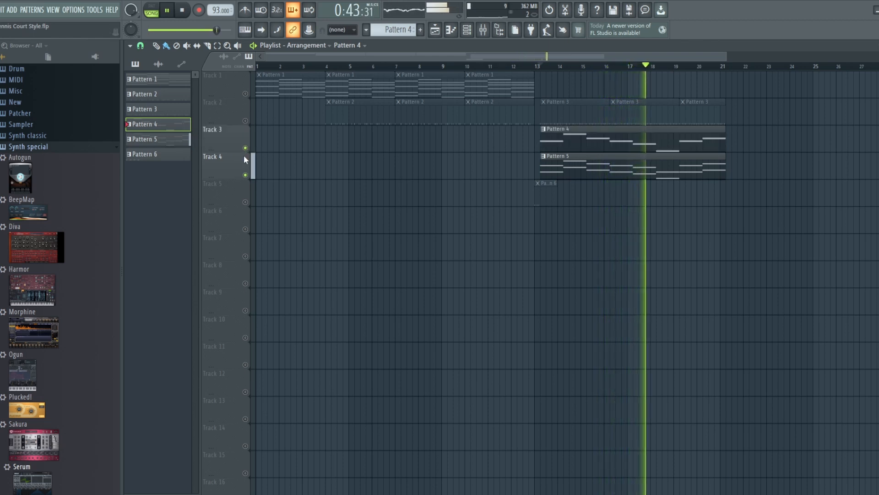
Mute and unmute Track 4 during playback to hear Pattern 4 with and without Pattern 5, and stop the playback.
left_click(245, 175)
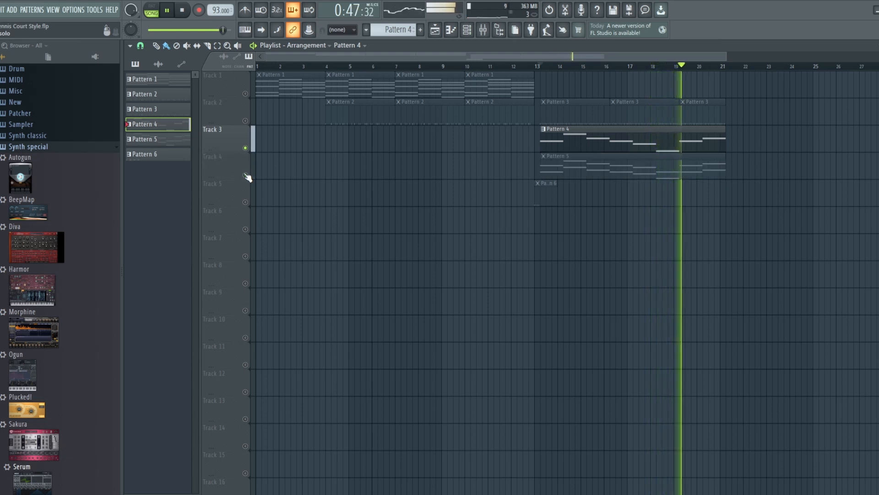
left_click(245, 175)
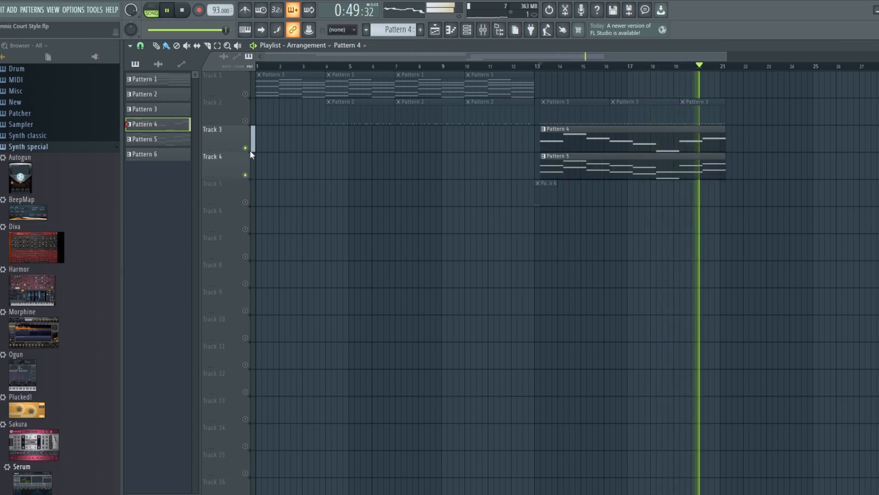
key("space")
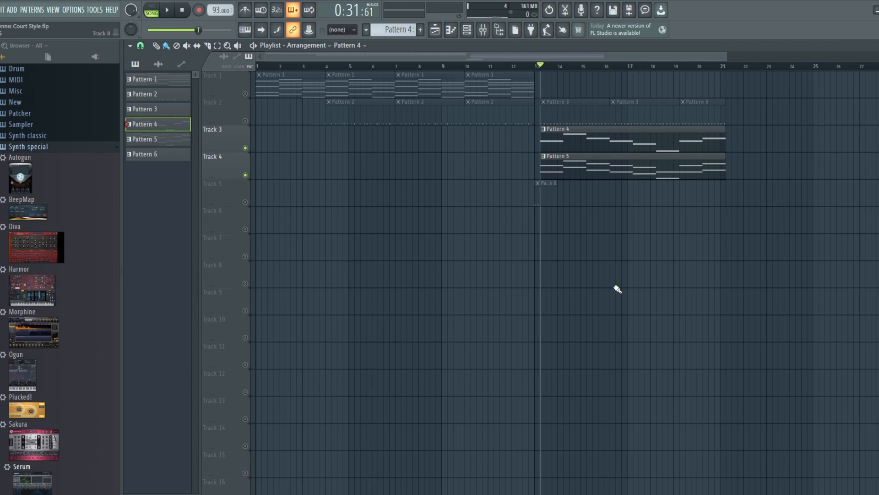
Unsolo Track 3 so that all playlist tracks are active, and move the playhead to bar 4.
right_click(246, 148)
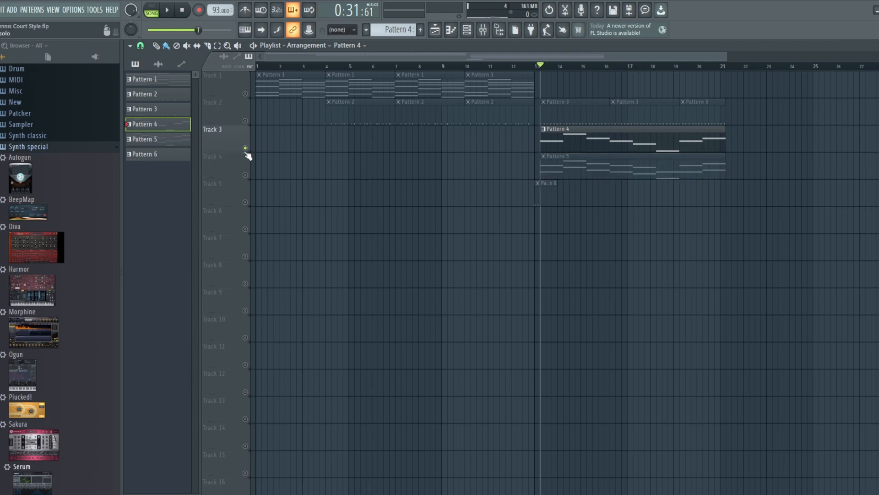
right_click(245, 150)
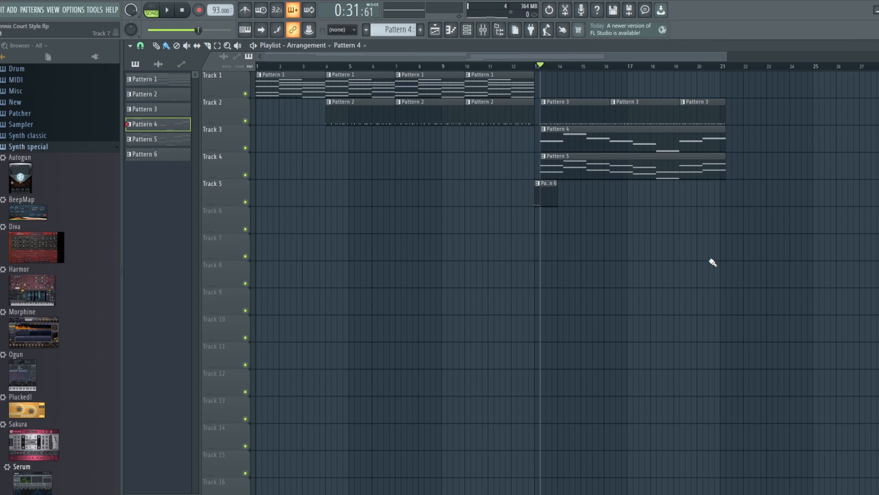
left_click(327, 67)
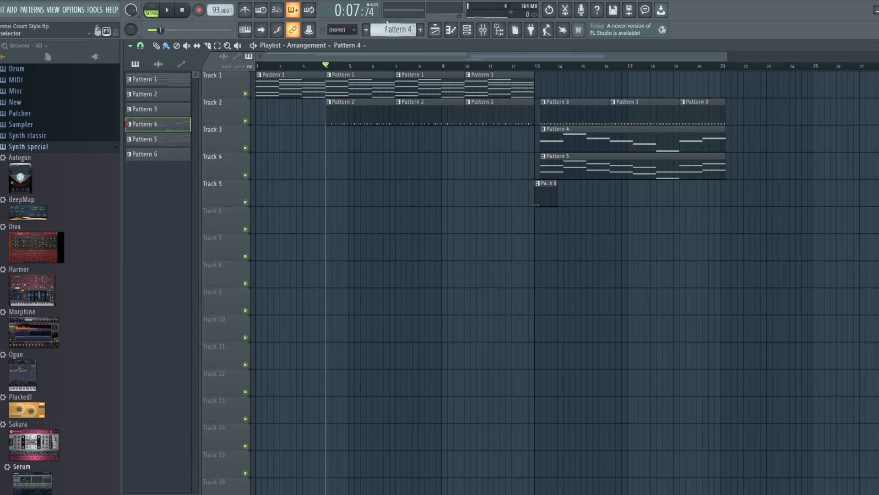
Select Pattern 2 and listen to its drum part on its own in pattern mode.
scroll(395, 30, "up", 2)
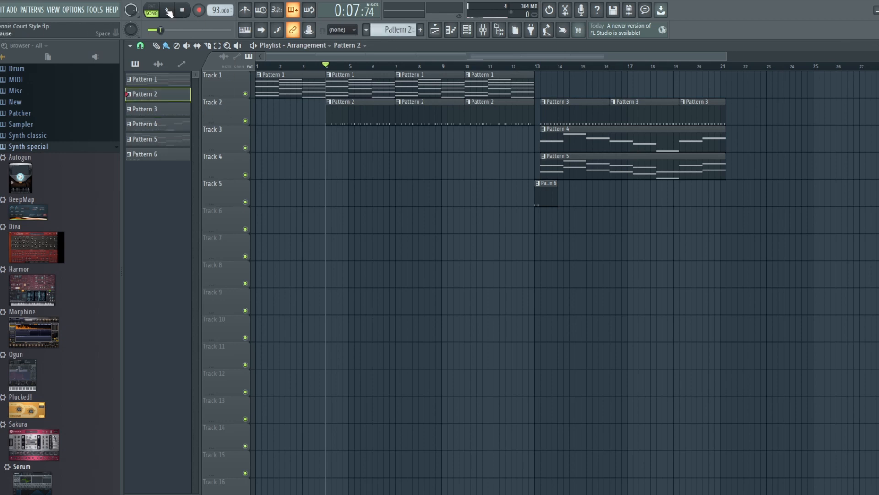
key("l")
left_click(173, 12)
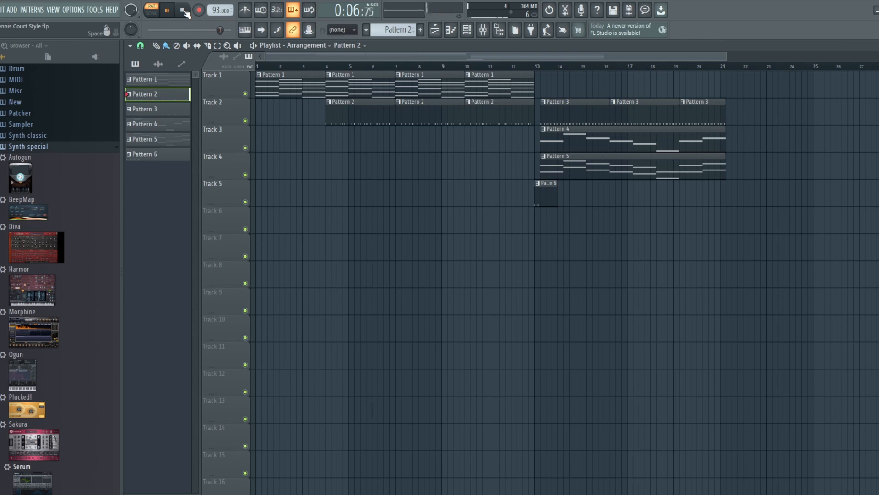
left_click(185, 11)
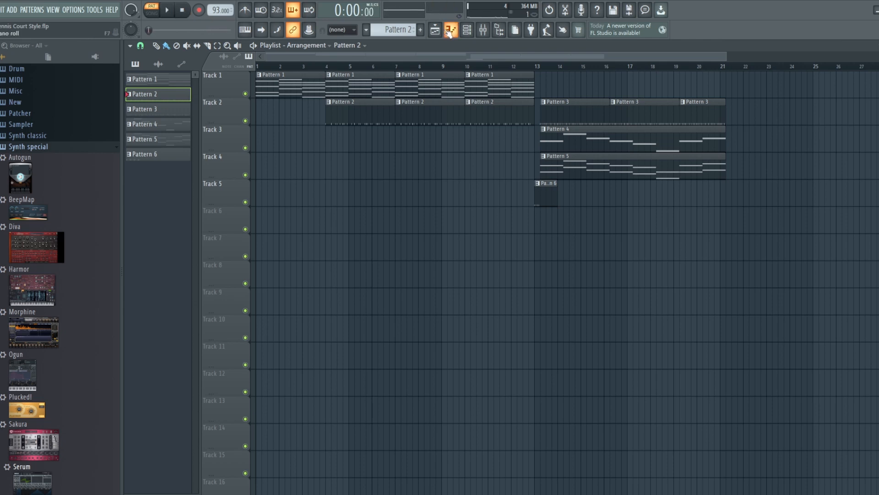
Select Pattern 3 and listen to it on its own in pattern mode.
scroll(397, 30, "up", 1)
key("space")
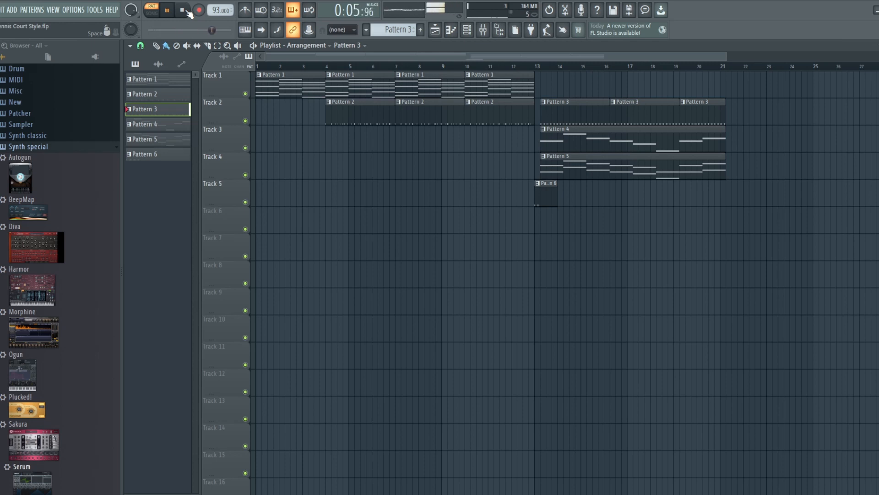
left_click(187, 12)
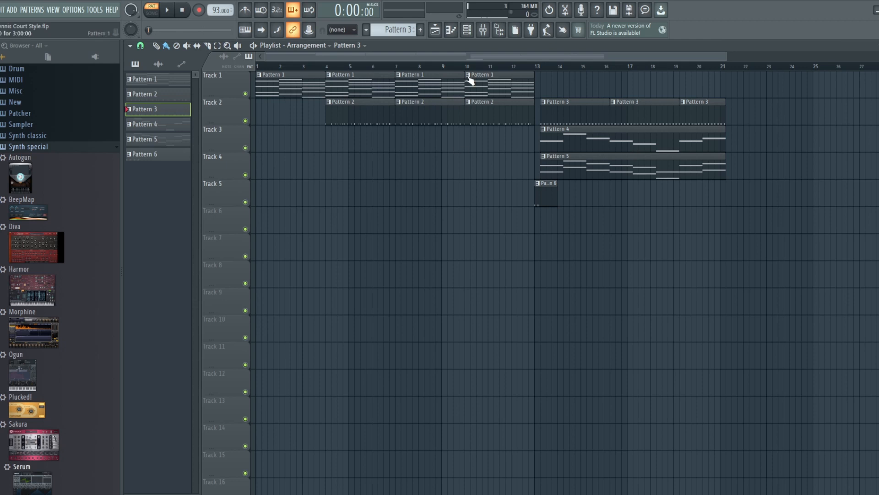
Show Pattern 3's channel rack and the mixer, and audition the PMVI2_Hi_Hat_Natural08 sample.
left_click(467, 32)
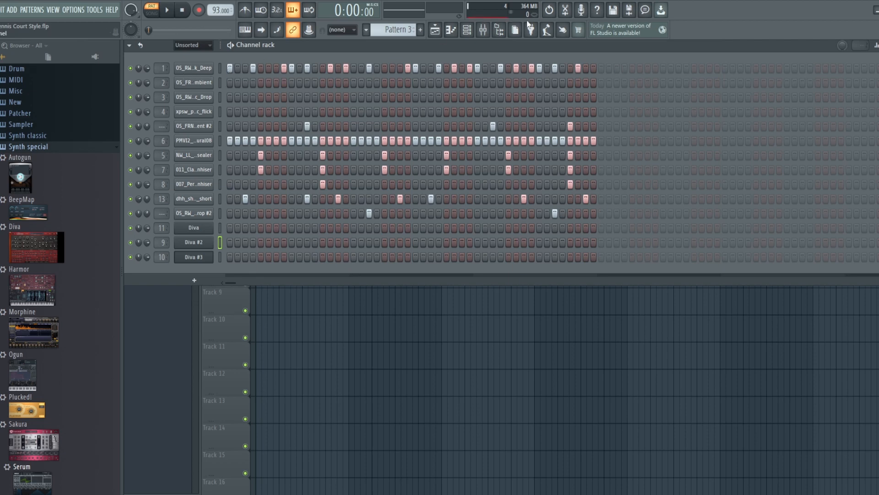
left_click(460, 34)
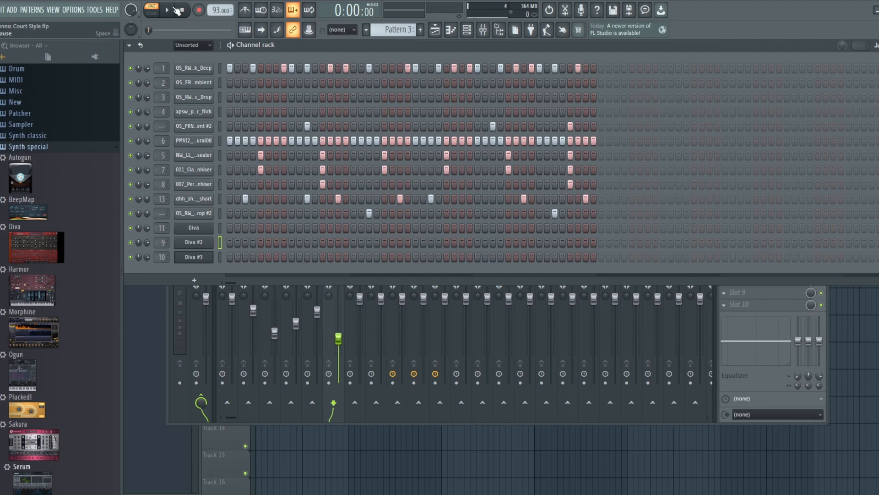
left_click(209, 142)
left_click(360, 365)
left_click(359, 365)
left_click(359, 365)
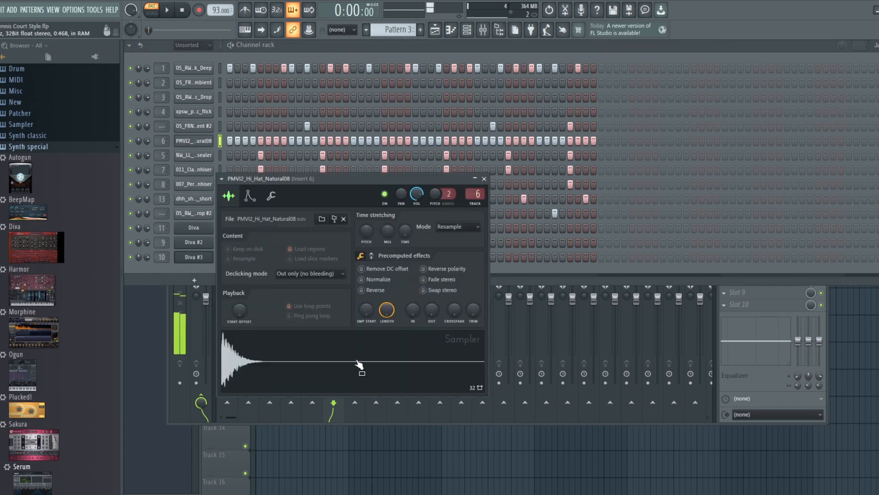
left_click(484, 179)
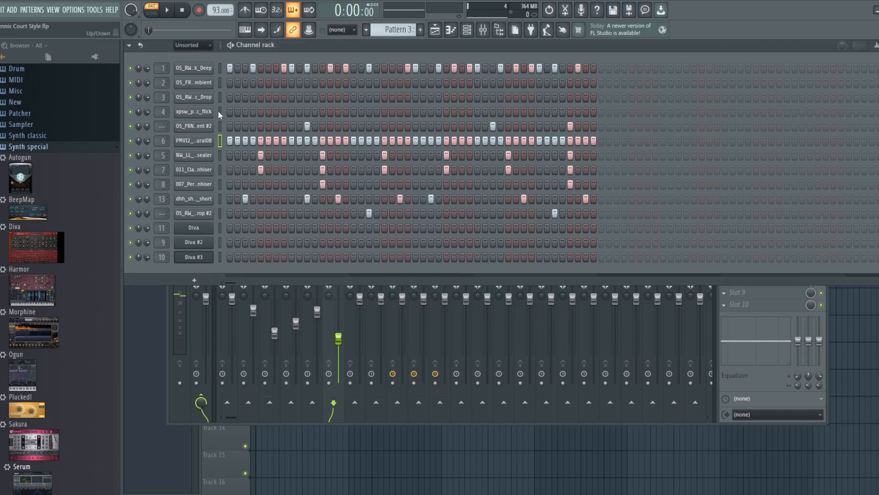
Audition the NW_LL_snare_sealer and 011_Clap_Snare_-_SFTECH_Zenhiser samples from their channel settings.
left_click(190, 157)
left_click(364, 334)
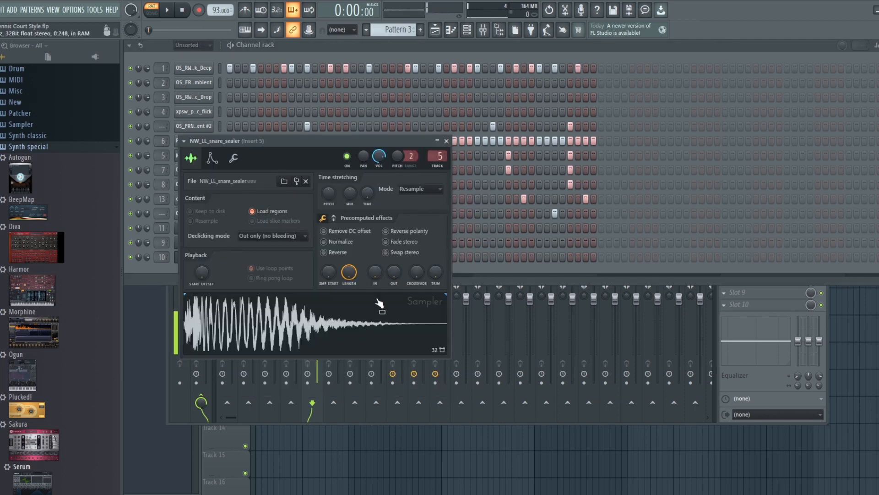
left_click(446, 141)
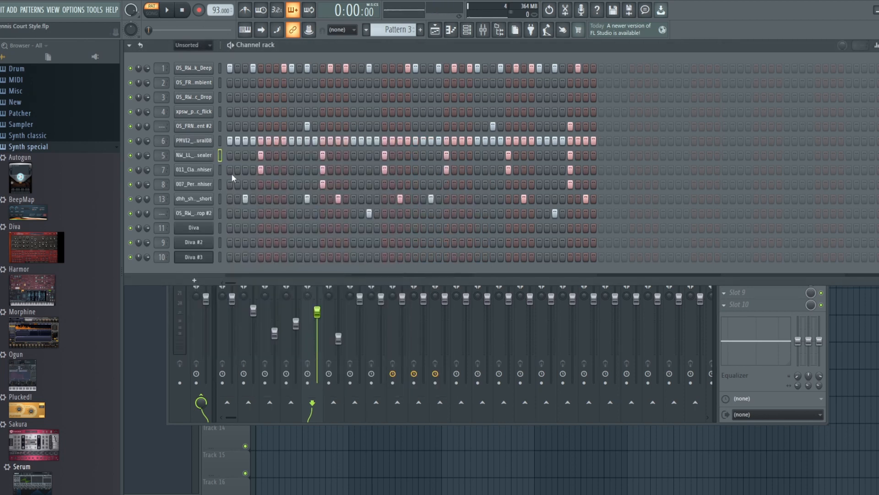
left_click(201, 174)
left_click(326, 330)
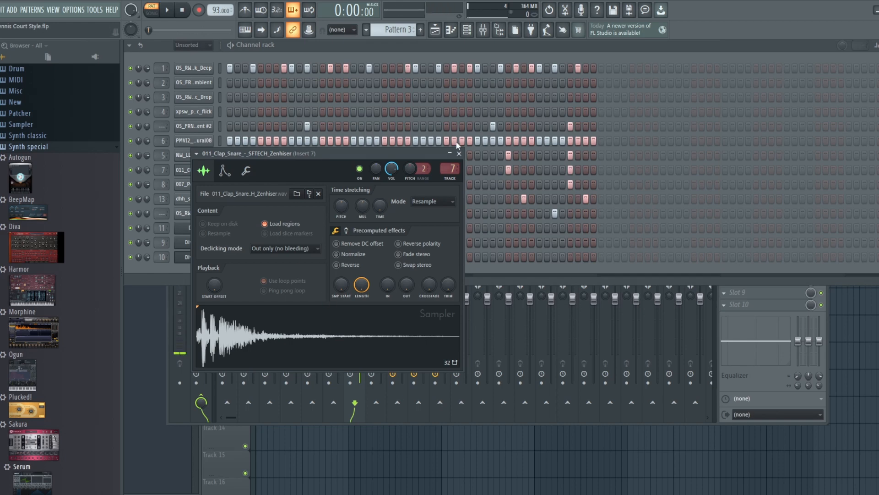
left_click(459, 153)
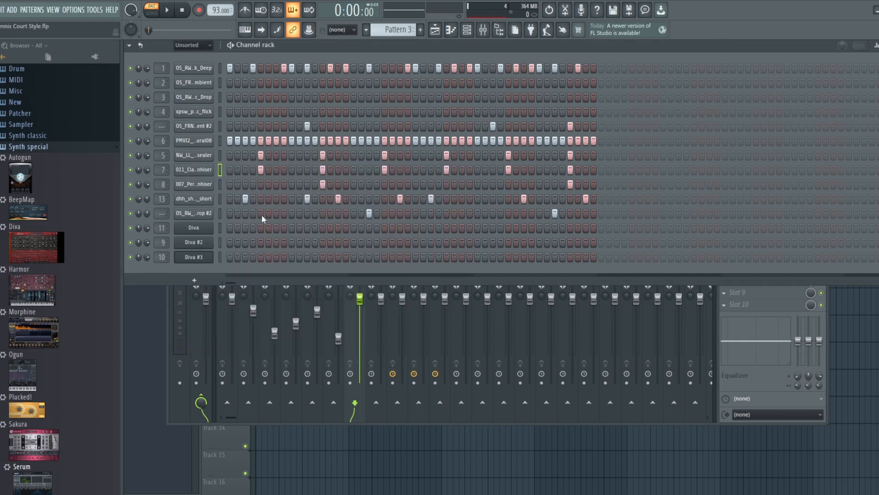
Audition the dhh_shaker_short and OS_RW_Perc_Drop #2 samples from their channel settings.
left_click(205, 200)
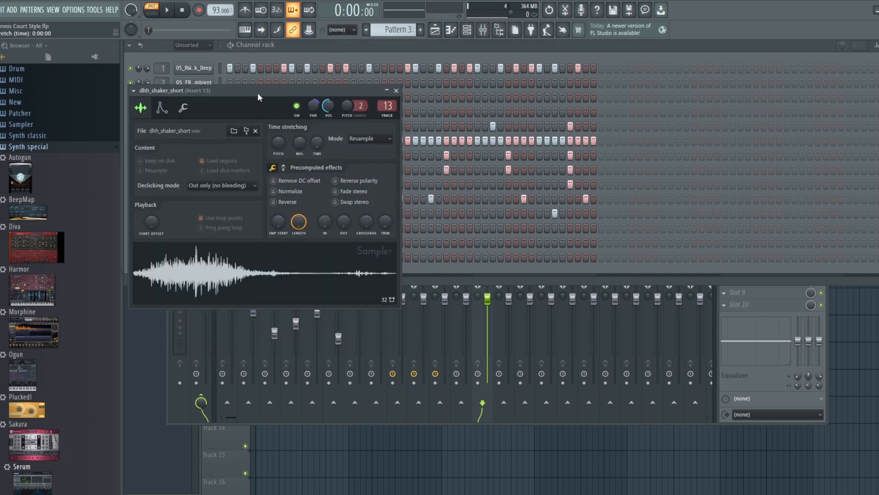
left_click_drag(257, 93, 623, 108)
left_click(601, 280)
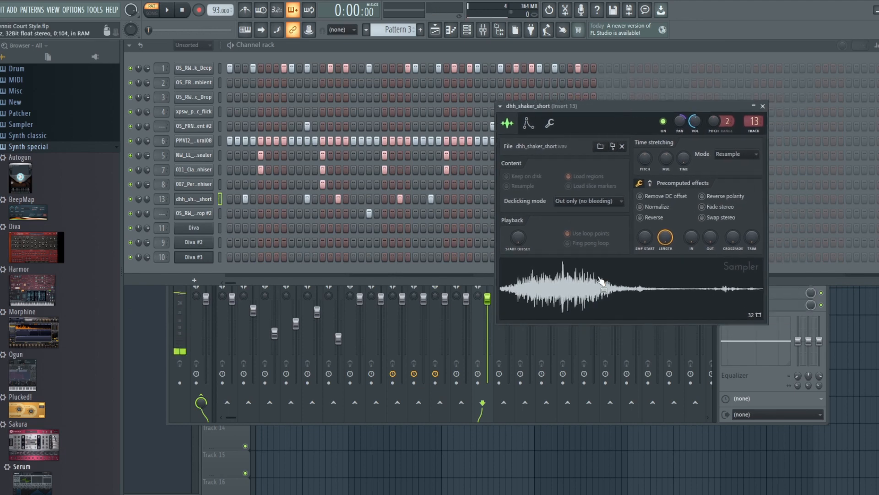
left_click(194, 213)
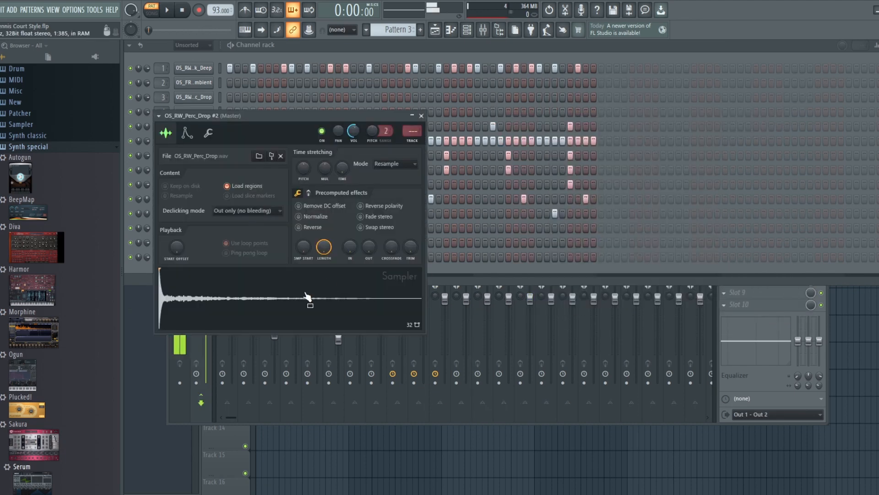
left_click(421, 116)
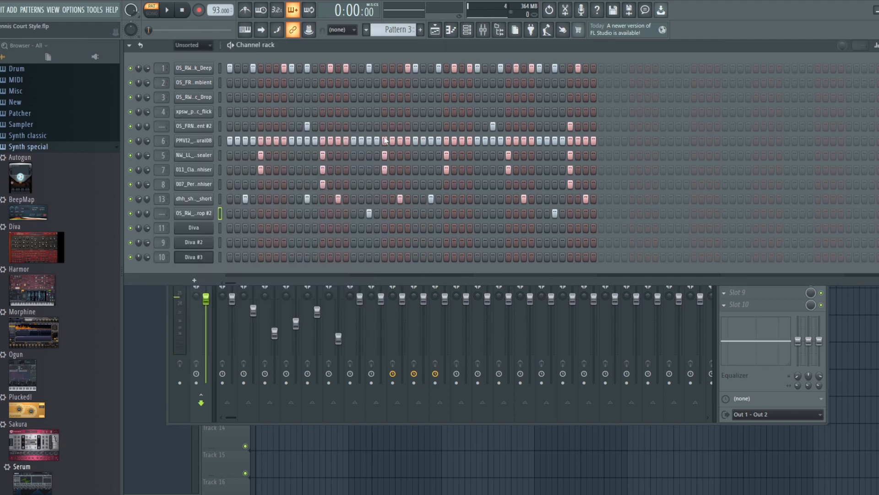
Audition the OS_FRNB_Snare_Ambient #2 sample several times and close its channel settings.
left_click(198, 128)
left_click(226, 278)
left_click(226, 278)
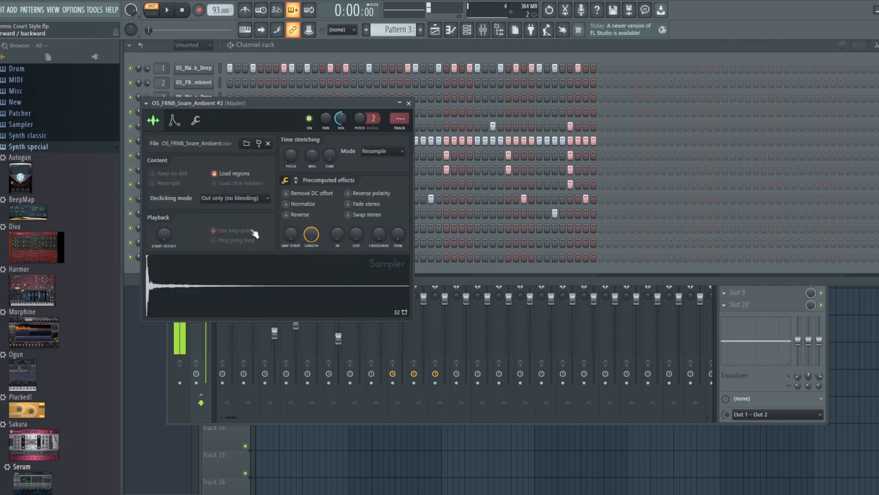
left_click(237, 269)
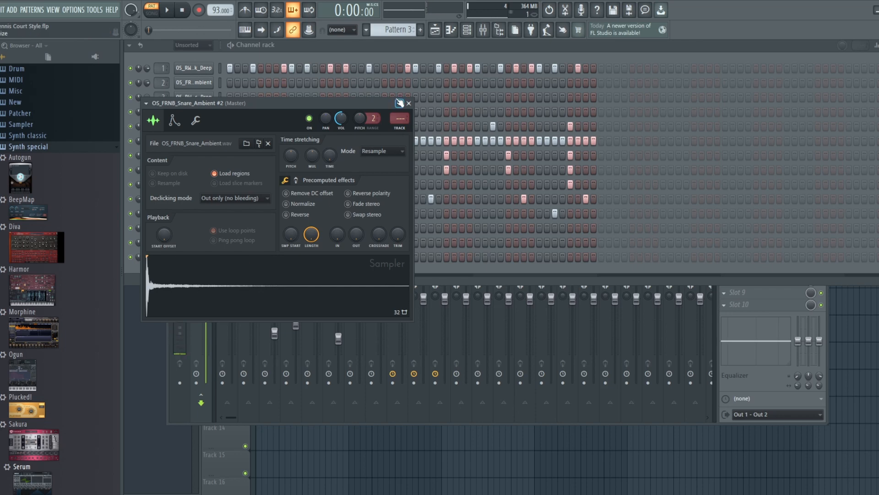
left_click(409, 103)
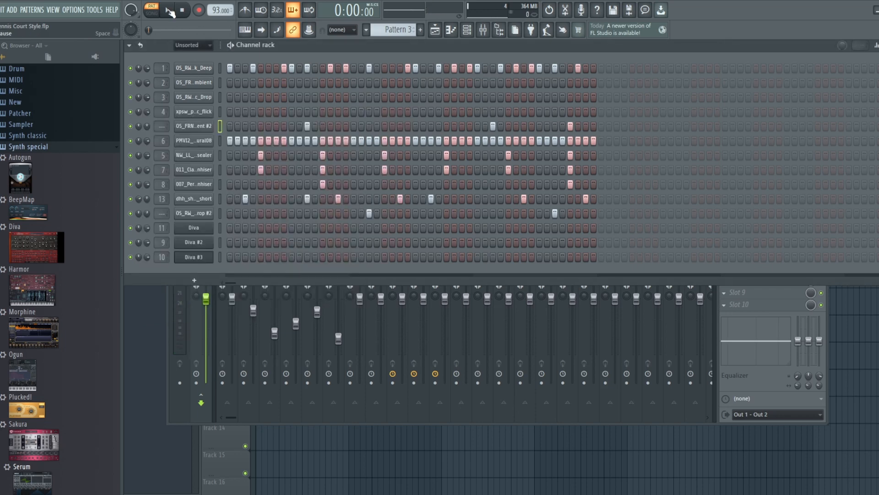
Play Pattern 3's full drum groove before and after auditioning the 007_Perc_-_GLOW_Zenhiser sample.
left_click(169, 11)
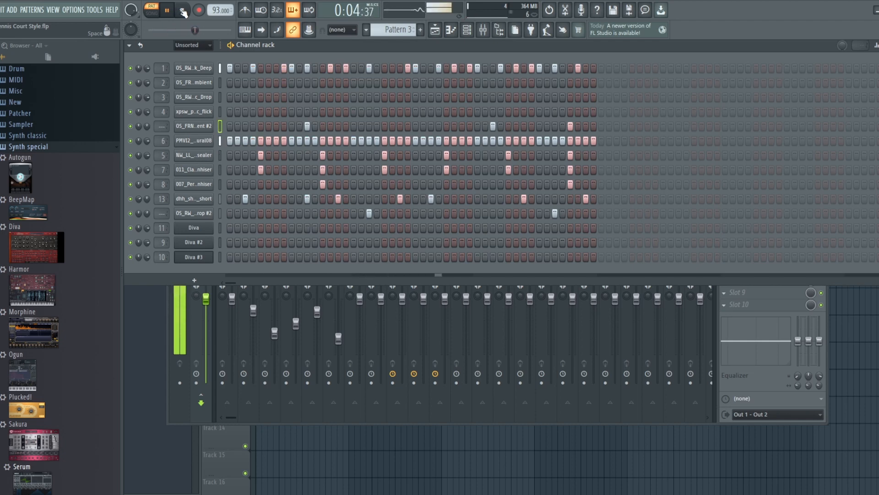
left_click(183, 12)
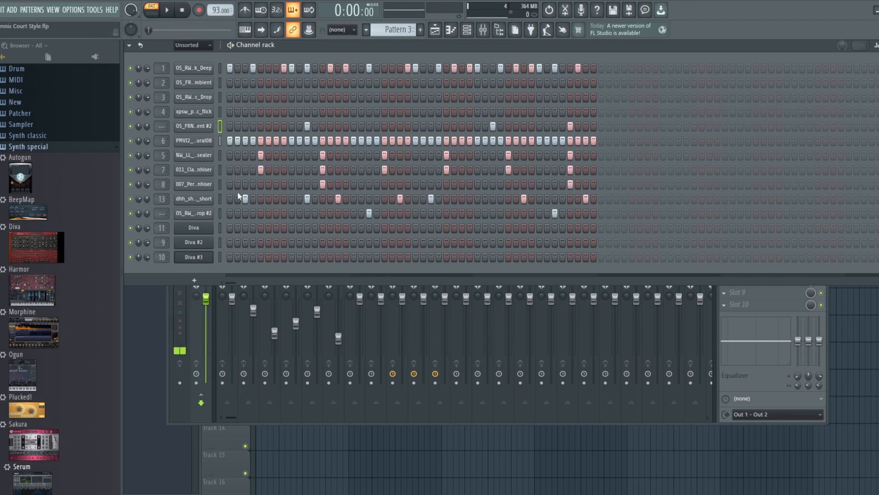
left_click(192, 185)
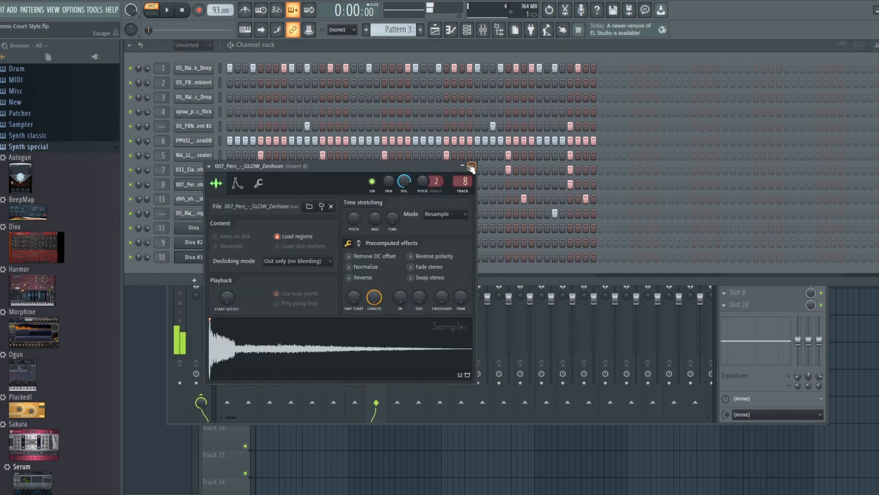
left_click(472, 166)
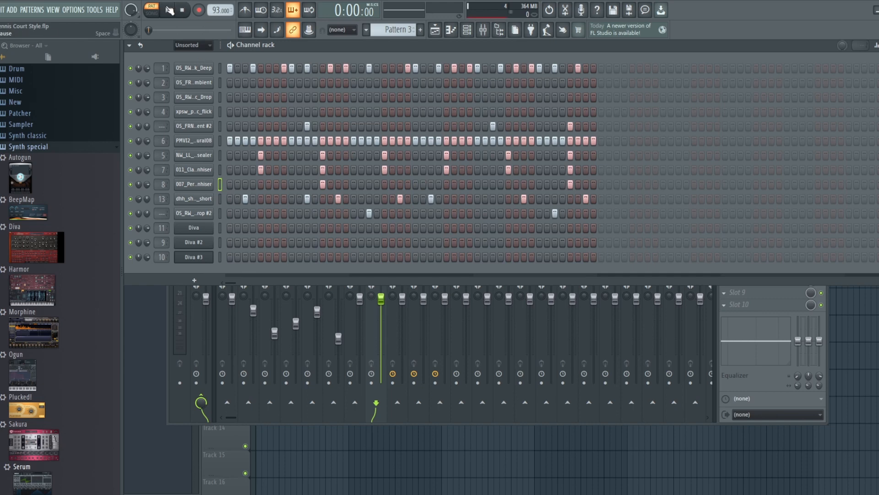
left_click(169, 11)
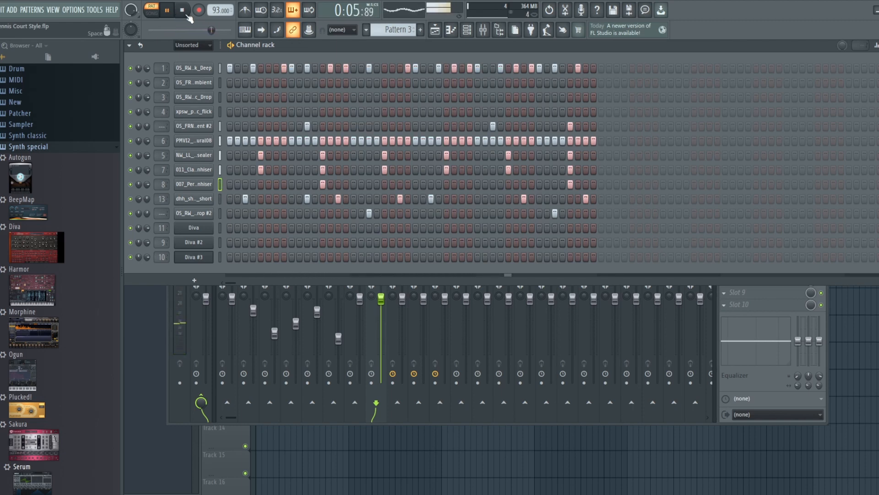
left_click(187, 16)
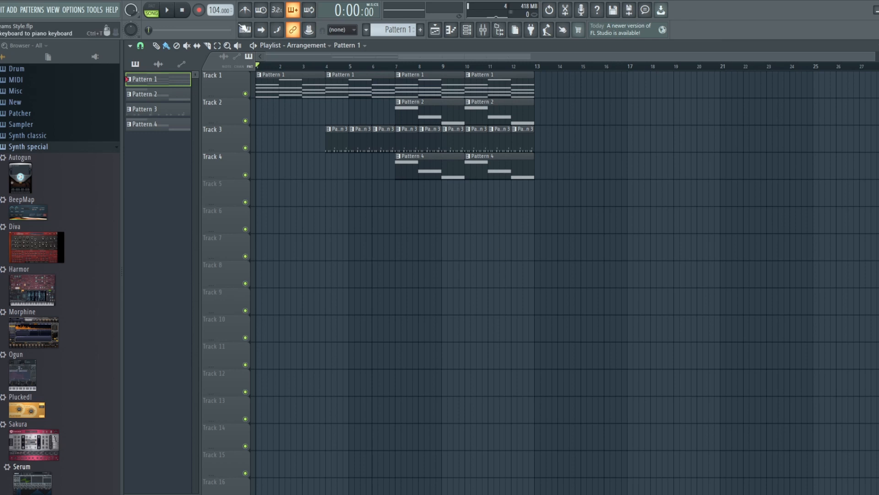
Play the four-track arrangement of the 104 BPM project from the start in song mode.
left_click(170, 10)
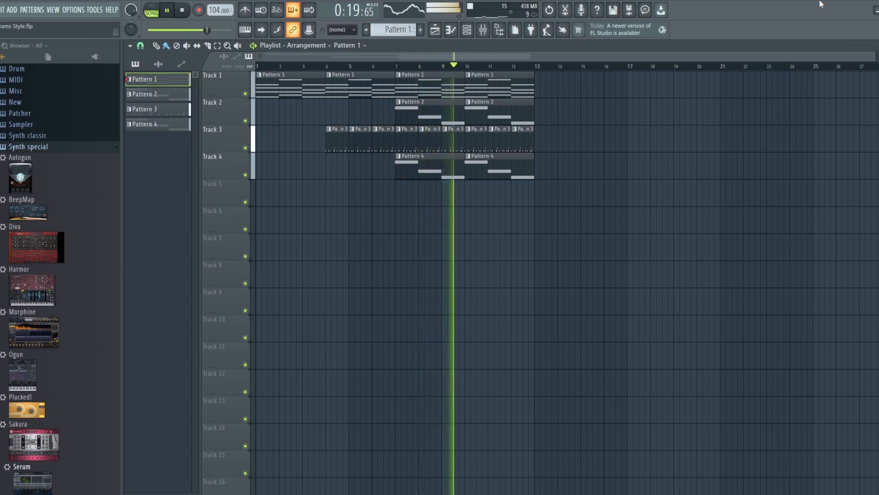
left_click(185, 11)
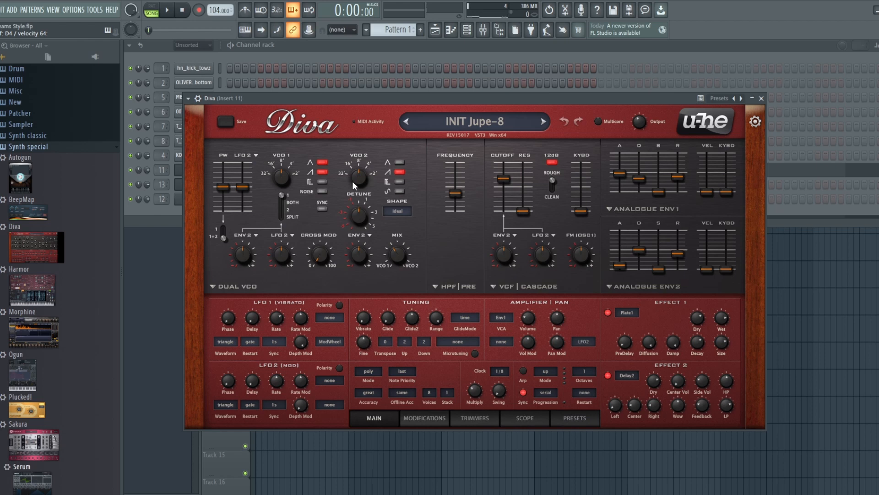
Compare the Diva INIT Jupe-8 patch with VCO 1's pulse waveform and noise switched on and off.
left_click_drag(353, 181, 350, 180)
left_click(324, 180)
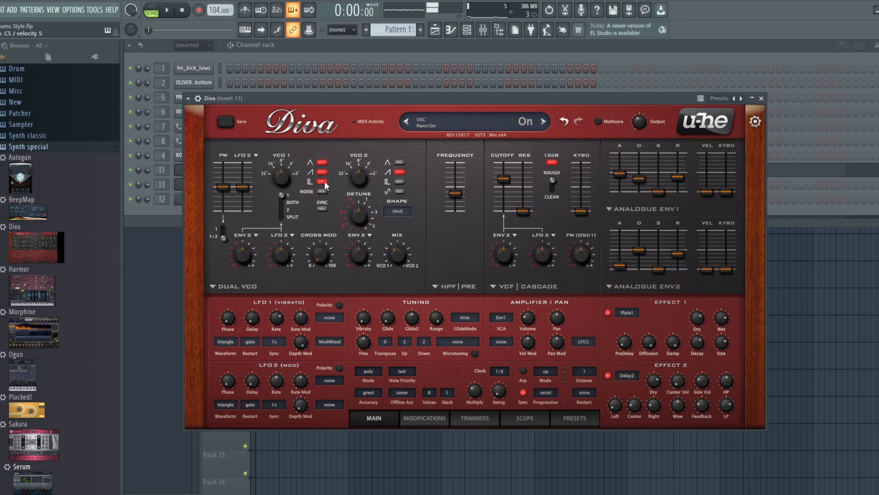
left_click(325, 181)
left_click(324, 188)
left_click(324, 189)
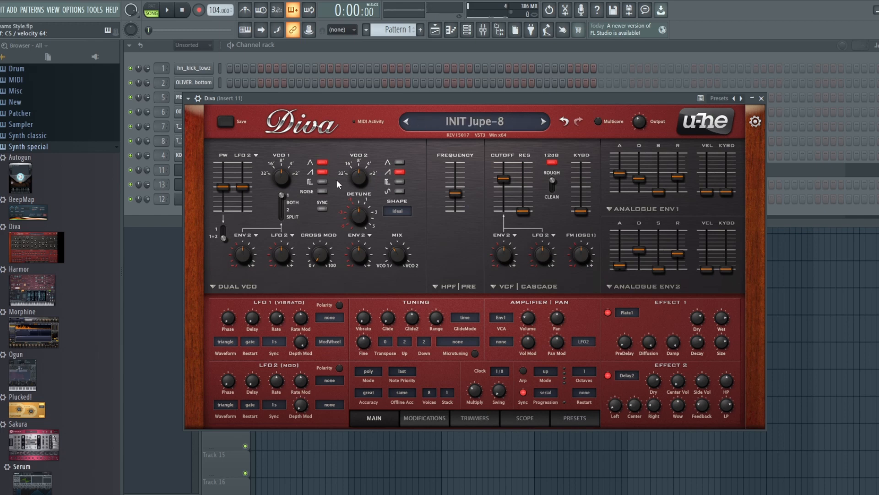
Switch Diva's cascade filter away from its 12 dB slope and back to compare the sound.
mouse_move(455, 180)
mouse_move(407, 216)
left_click(551, 163)
left_click(551, 163)
mouse_move(531, 202)
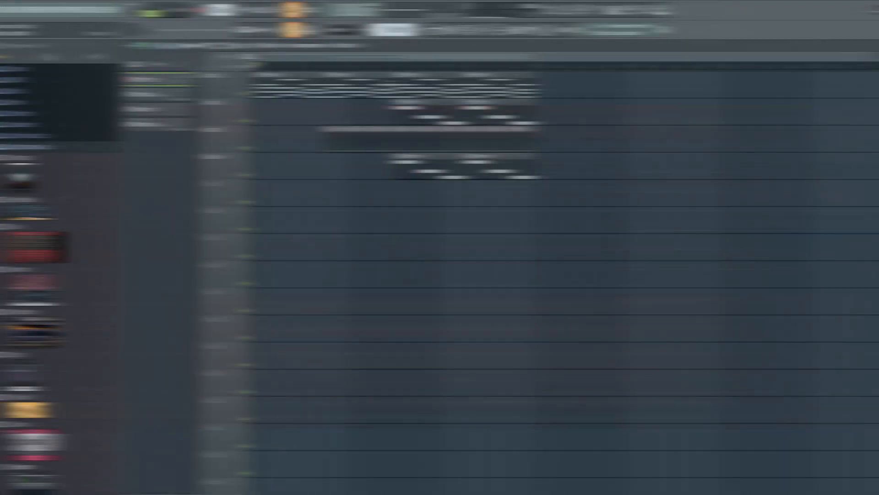
Play Pattern 2 and Pattern 4 one after the other on their own in pattern mode.
left_click(396, 68)
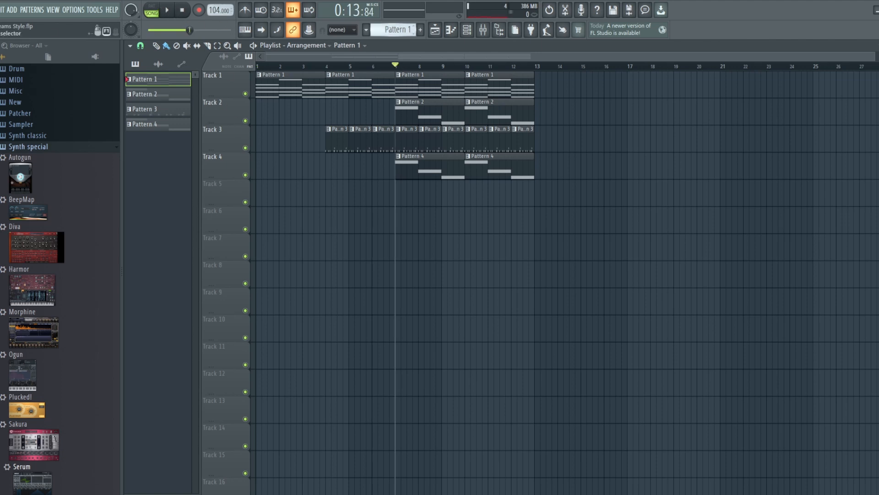
left_click(168, 10)
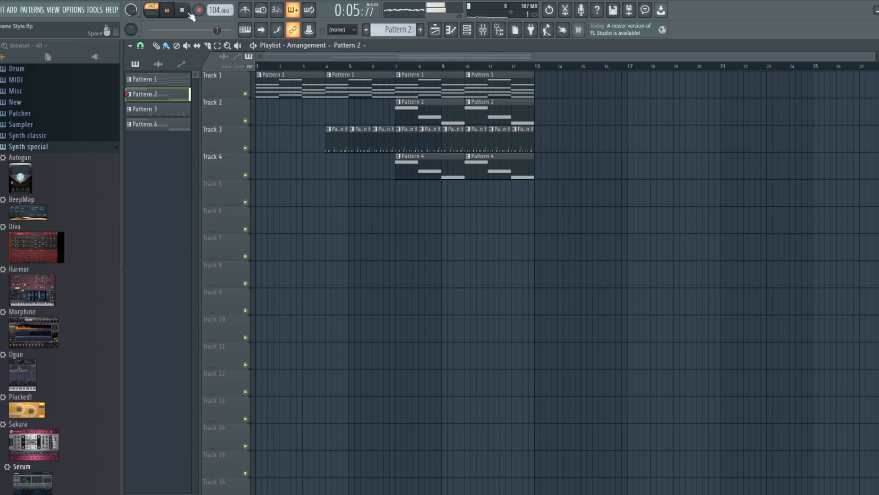
left_click(189, 13)
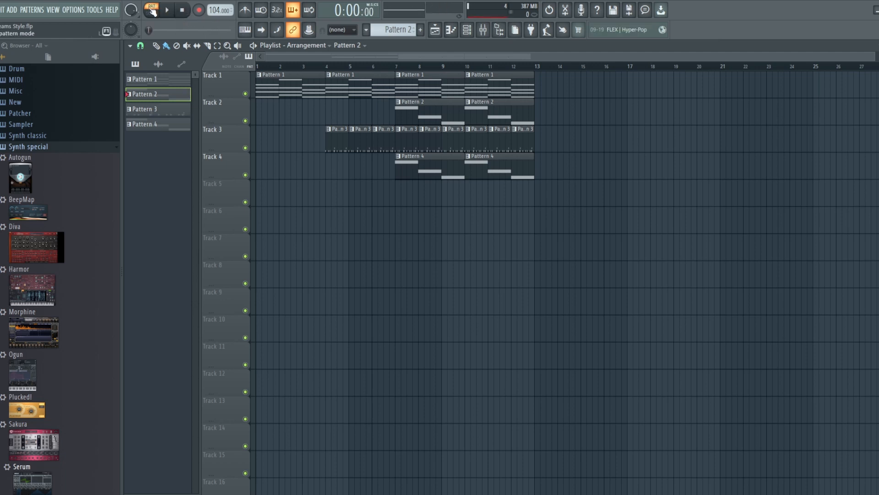
key("4")
left_click(167, 11)
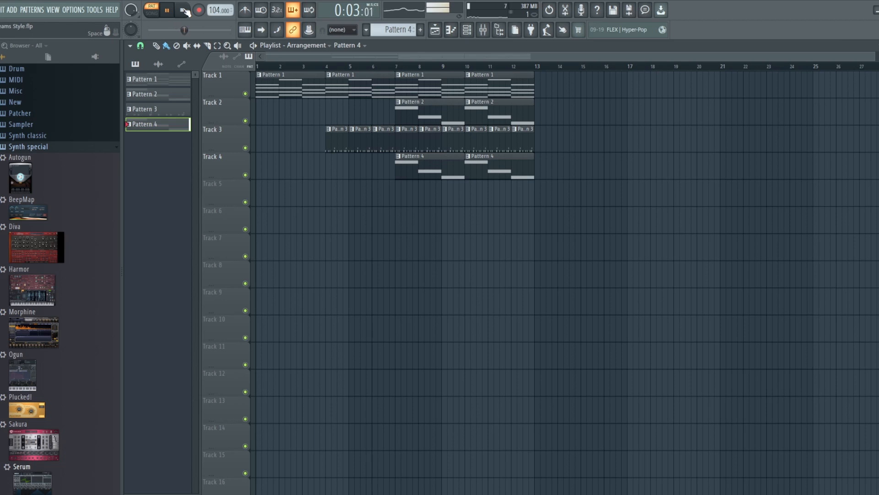
left_click(183, 11)
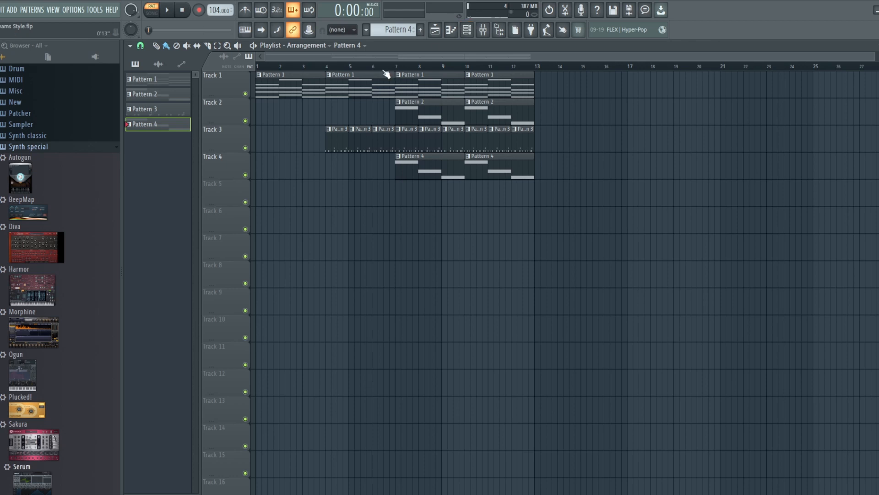
Play the arrangement from bar 7 in song mode with Track 3 muted, and unmute the track after stopping.
left_click(397, 68)
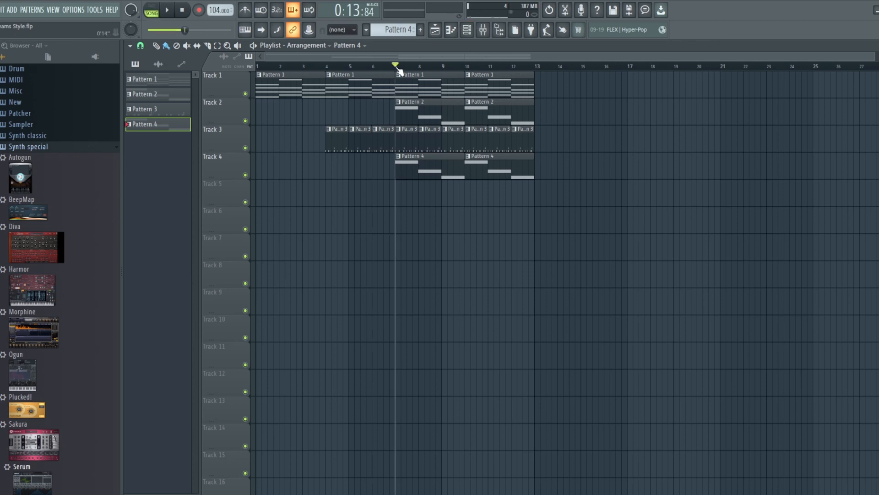
left_click(245, 148)
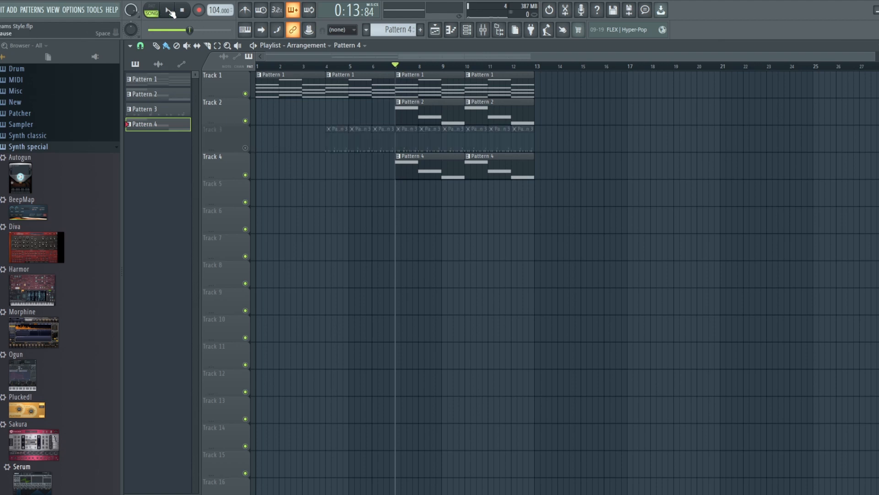
left_click(168, 11)
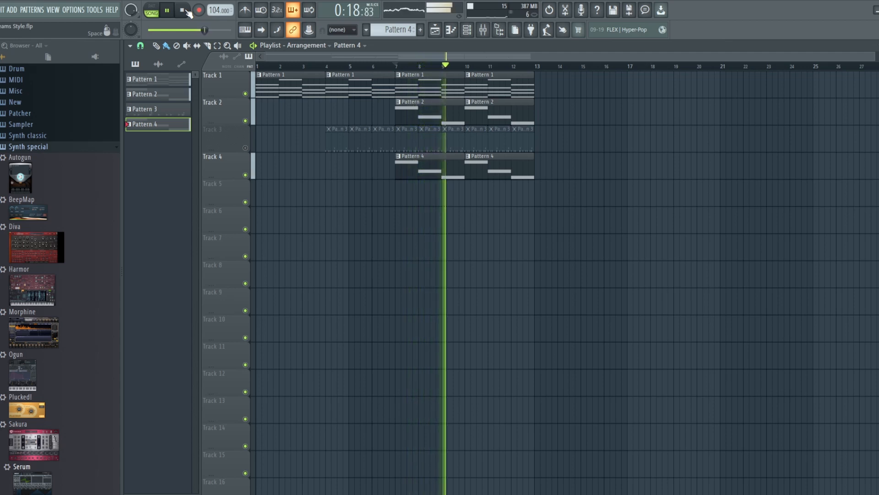
left_click(187, 12)
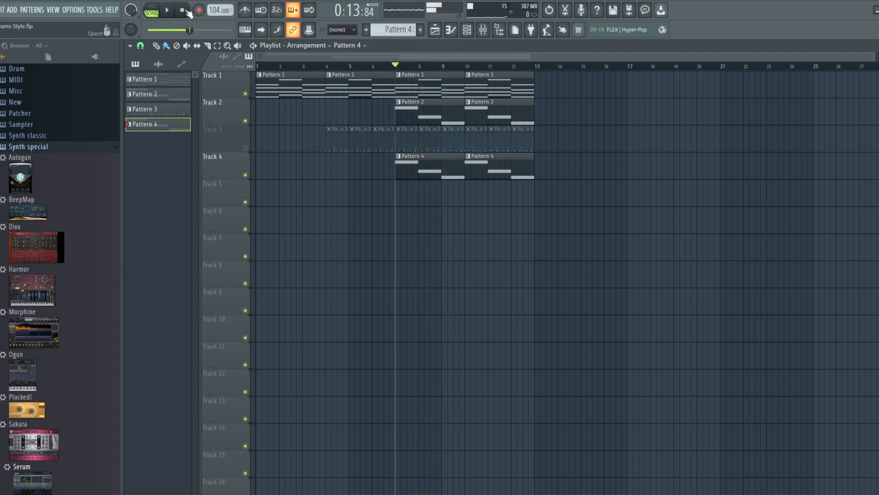
left_click(246, 148)
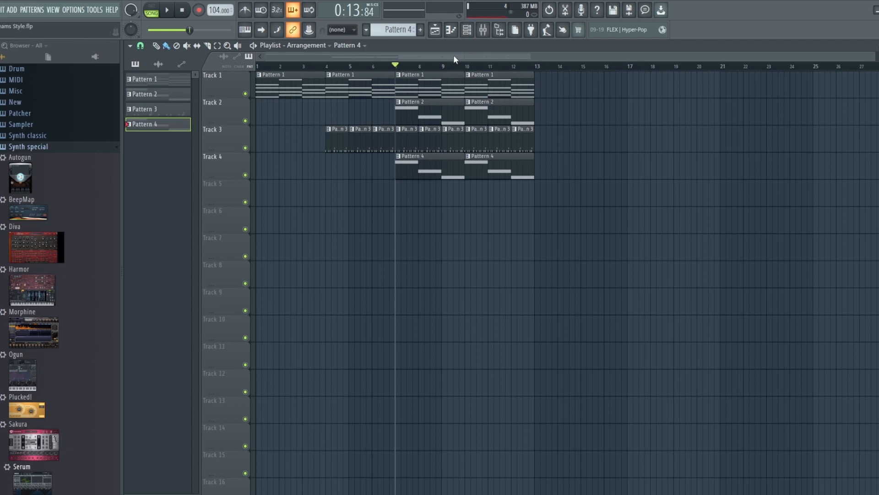
Inspect Pattern 2's Diva #2 patch, including oscillator 2's volume, and compare its sound with Chorus1 off and on.
scroll(399, 37, "up", 3)
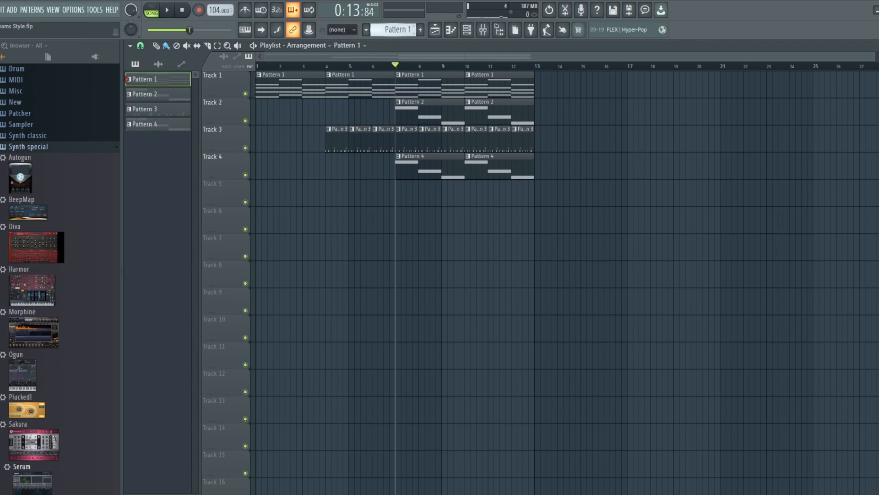
scroll(399, 38, "down", 1)
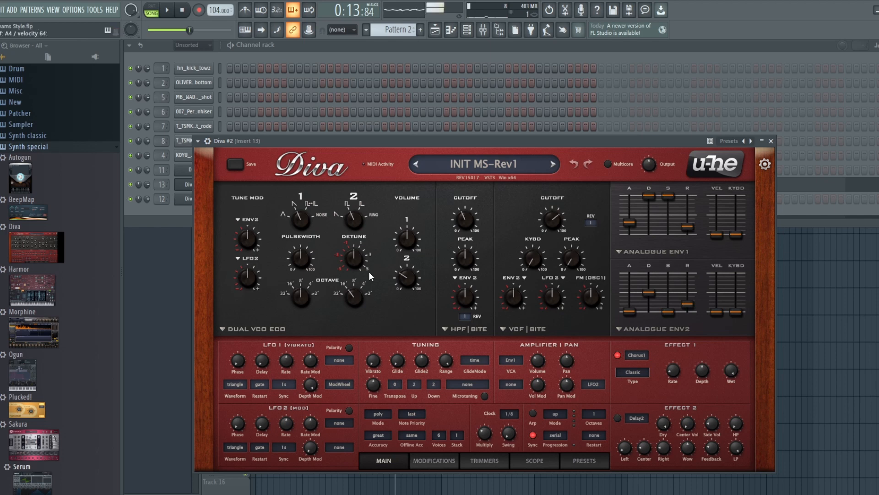
mouse_move(413, 273)
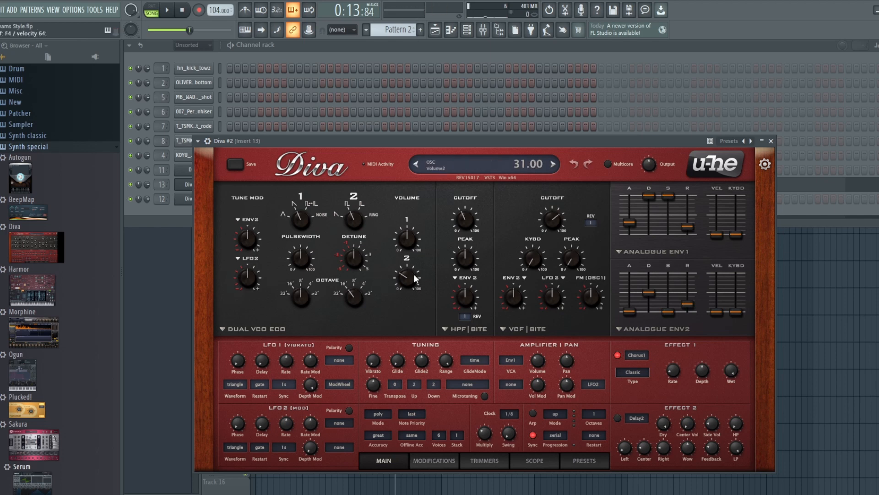
mouse_move(409, 274)
left_mouse_down()
mouse_move(409, 312)
mouse_move(409, 273)
left_mouse_up()
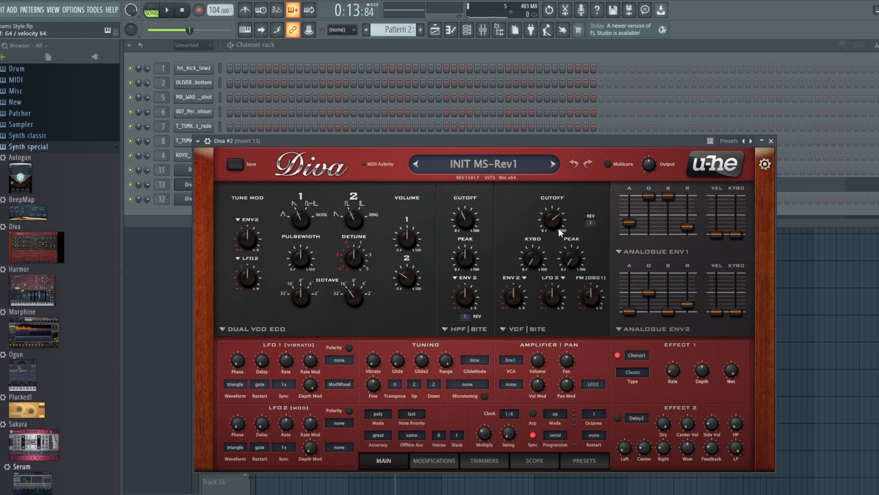
left_click(618, 355)
left_click(619, 355)
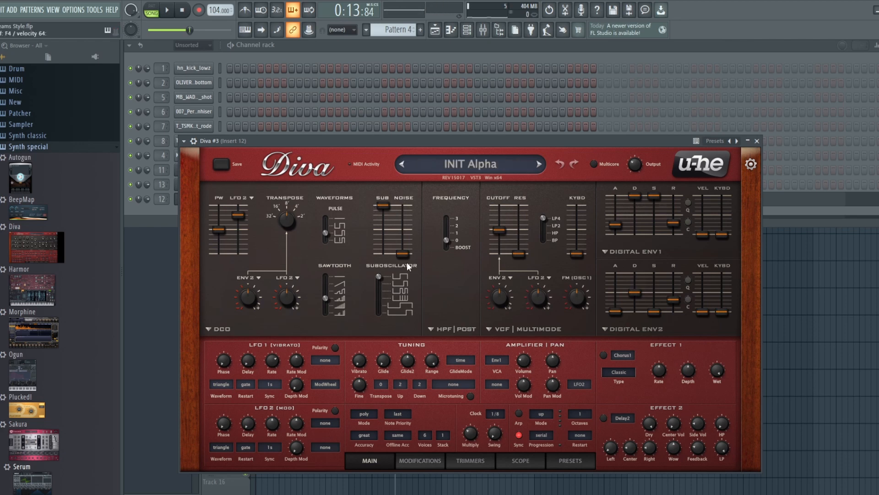
Finish viewing Diva #3's settings, select Pattern 3 and show its steps in the channel rack.
mouse_move(407, 256)
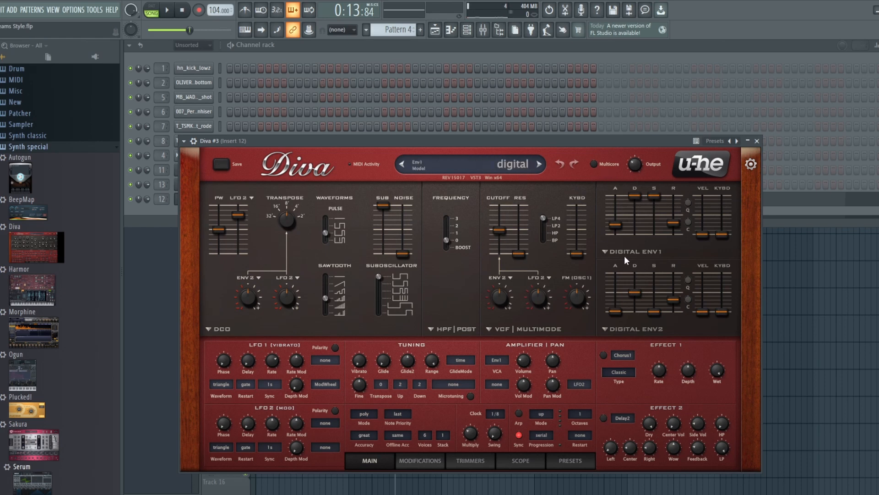
left_click(434, 35)
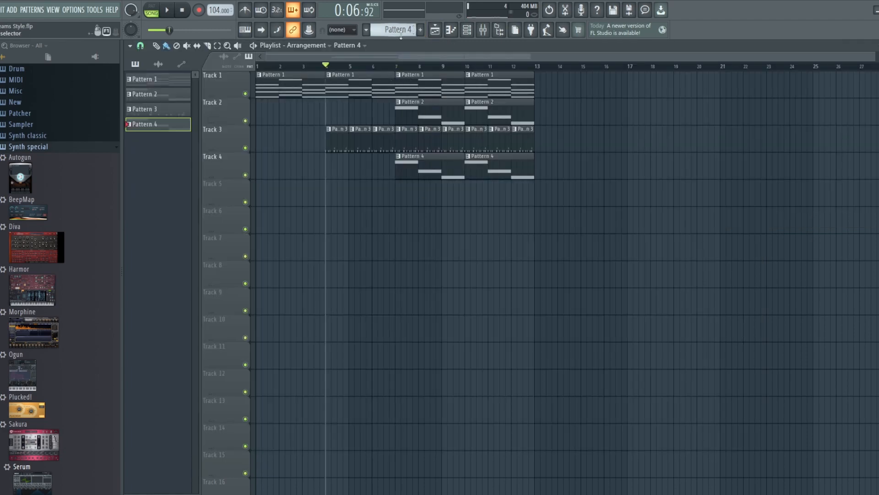
left_click_drag(398, 30, 397, 33)
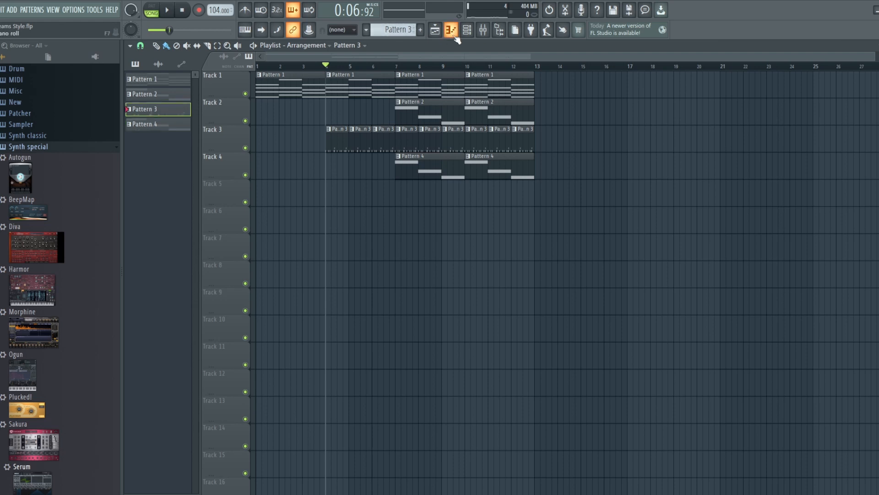
left_click(466, 30)
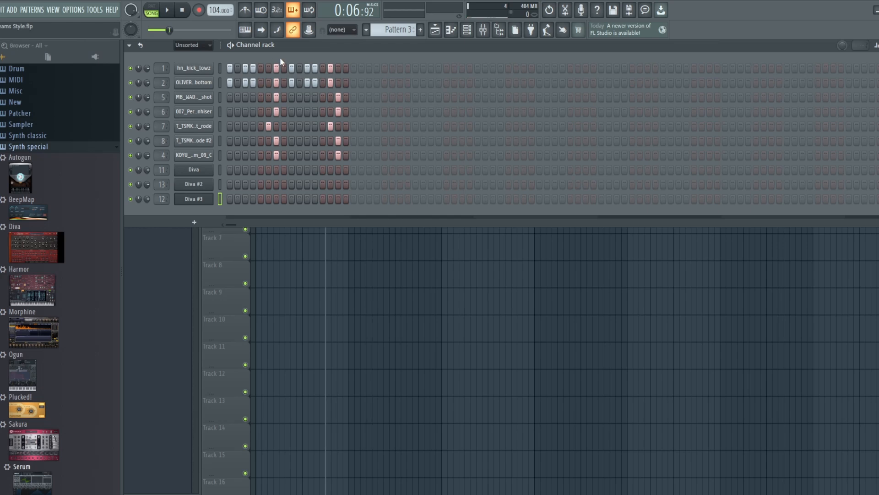
Audition the hn_kick_lowz and OLIVER_kick_warm_dnmo_bottom samples from their channel settings.
left_click(214, 68)
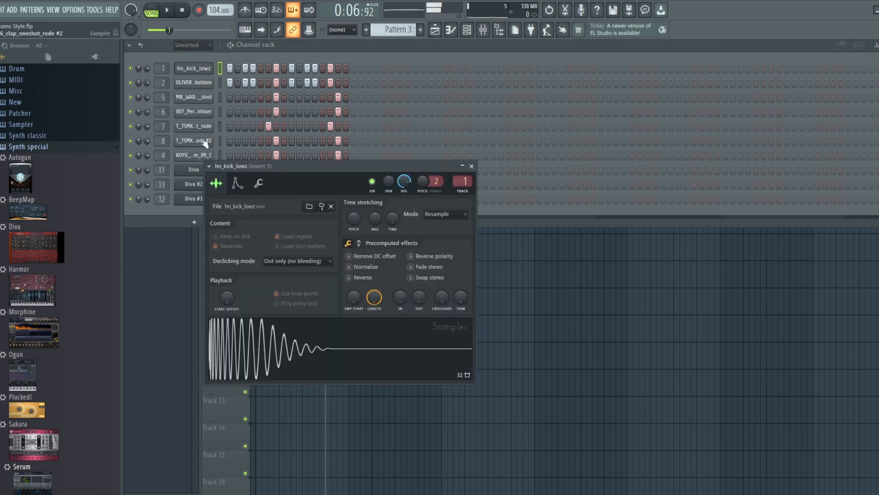
left_click(203, 86)
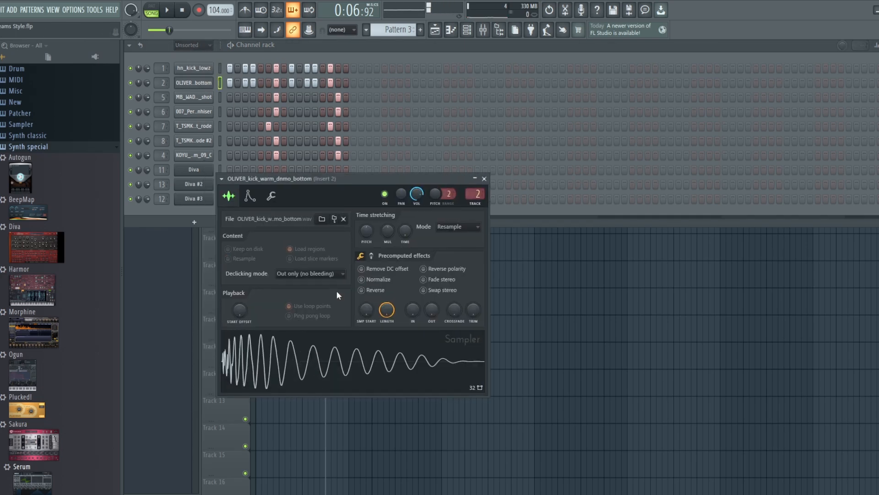
left_click(467, 33)
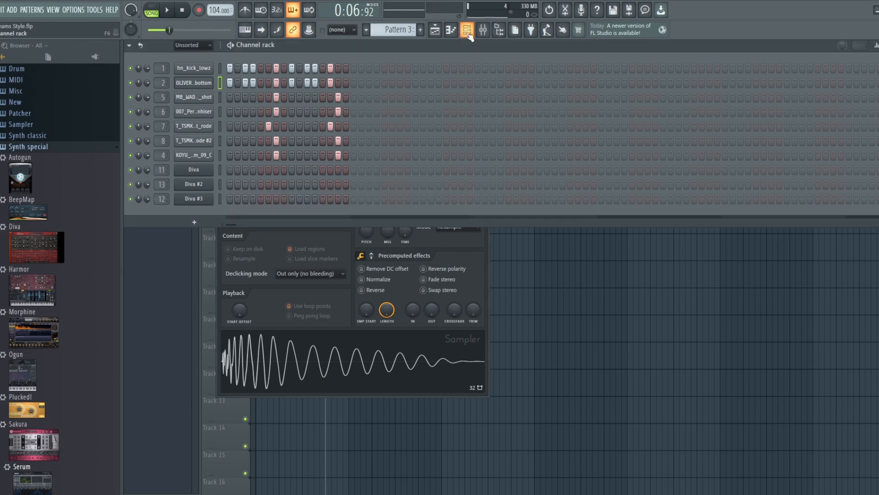
left_click(334, 362)
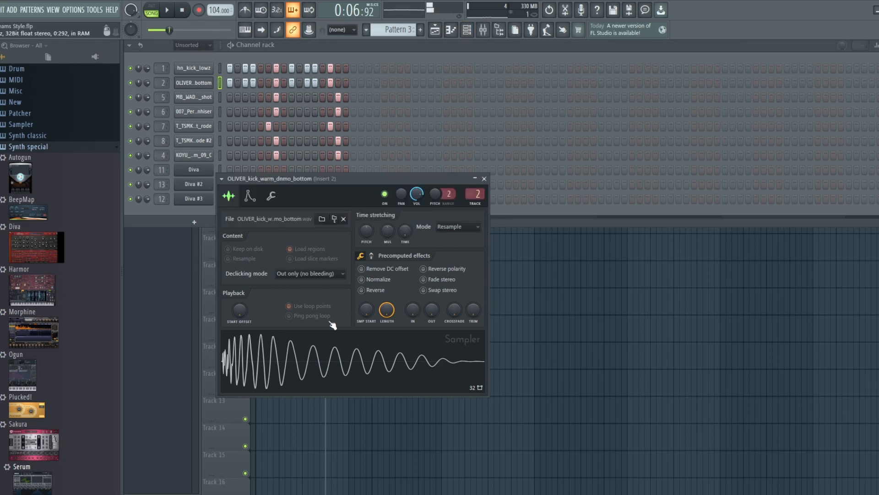
View the second kick's effects in the mixer and play Pattern 3's drum groove in pattern mode.
left_click(483, 29)
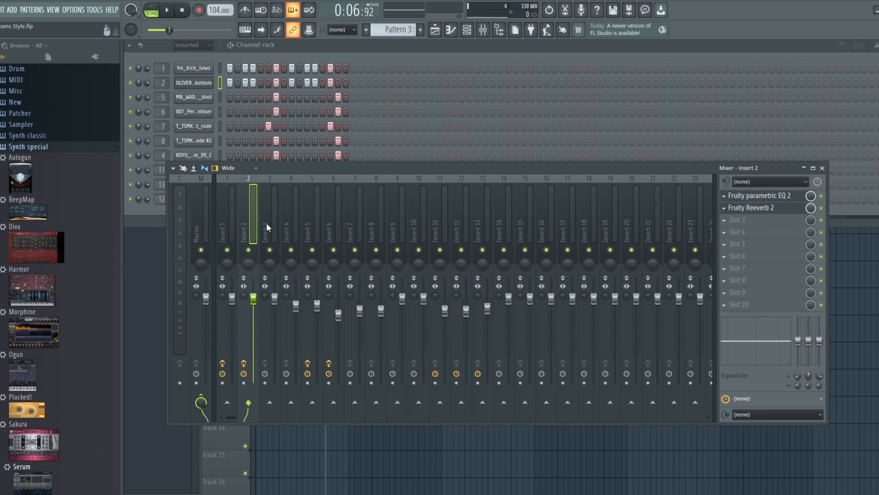
left_click(422, 46)
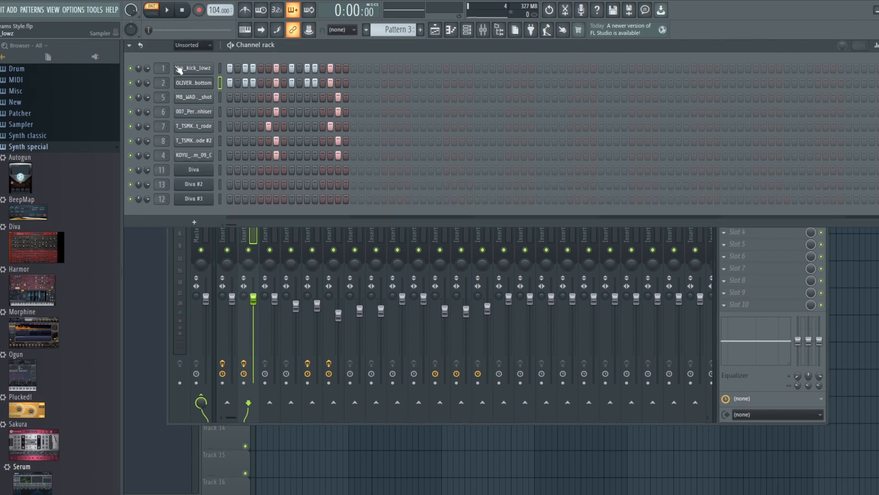
left_click(168, 10)
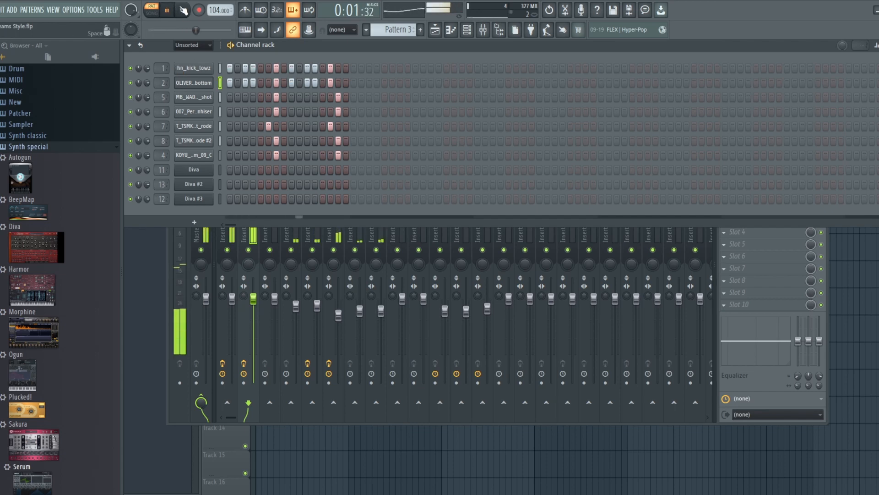
key("space")
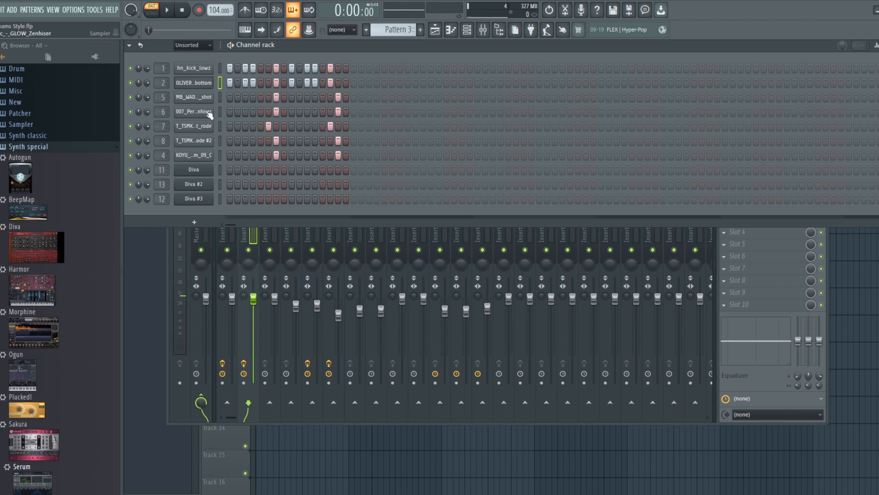
Audition the MB_WAD_Quasimidi_clap_one_shot, 007_Perc_-_GLOW_Zenhiser and T_TSMK6_clap_oneshot_rode samples and close the last sample's channel settings.
left_click(208, 99)
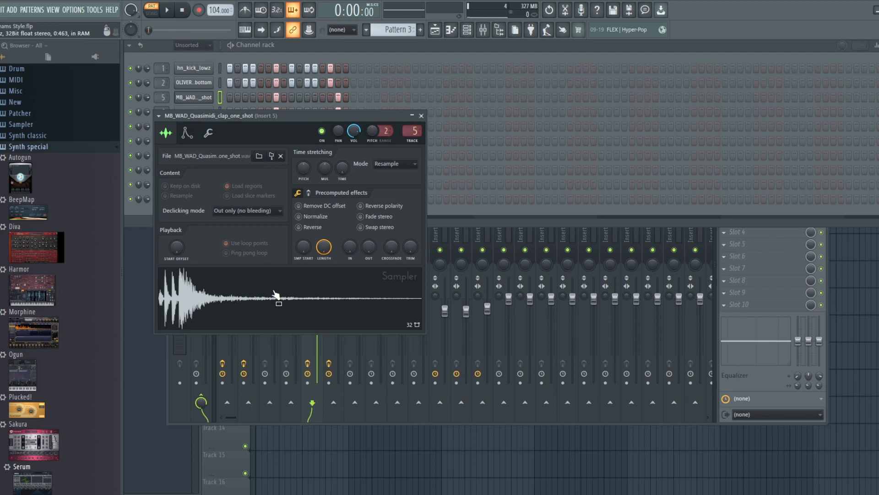
left_click_drag(304, 117, 471, 103)
left_click(184, 112)
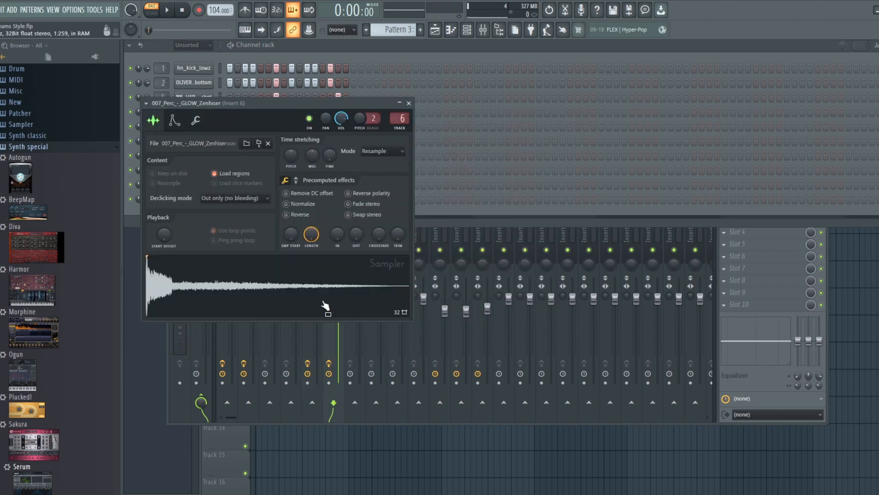
left_click_drag(308, 103, 574, 95)
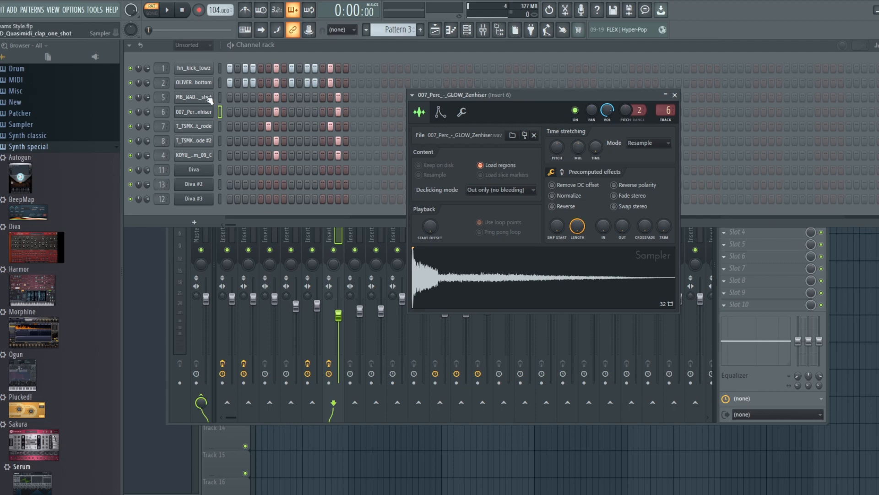
left_click(205, 126)
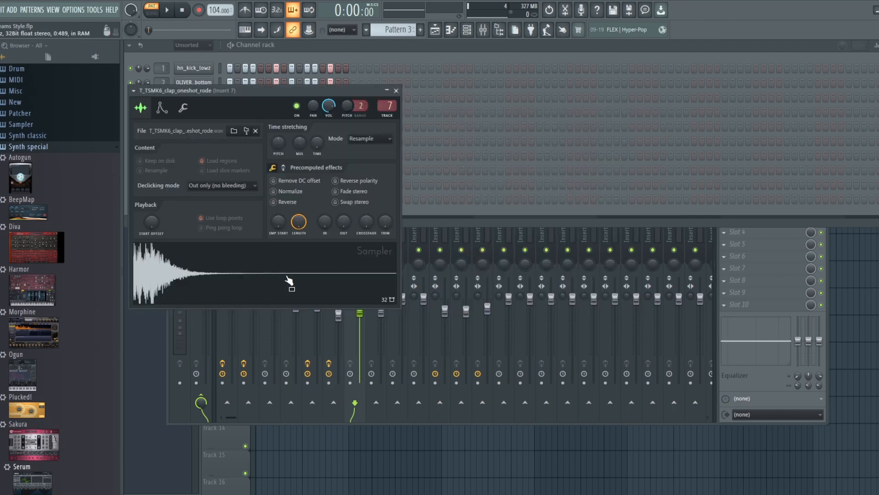
left_click(396, 90)
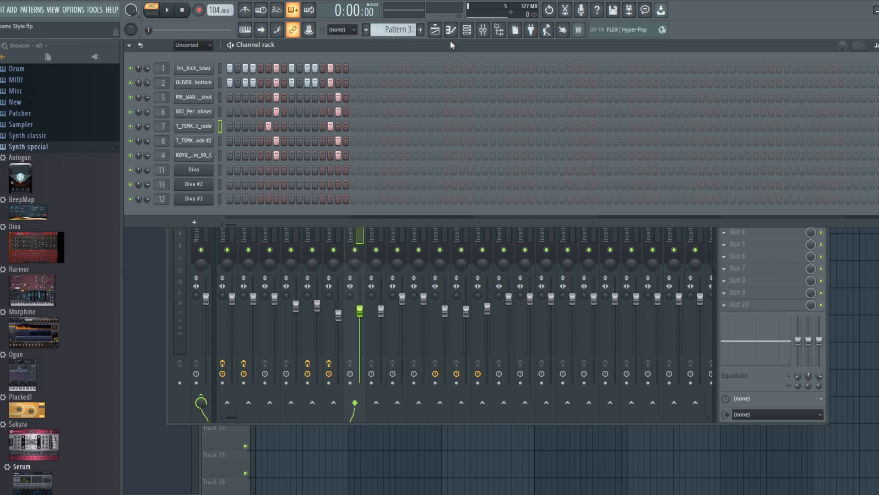
View the T_TSMK6_clap_oneshot_rode notes in the piano roll, and audition its #2 copy and the KOYU_snare_serum_09_C sample.
left_click(468, 30)
left_click(454, 29)
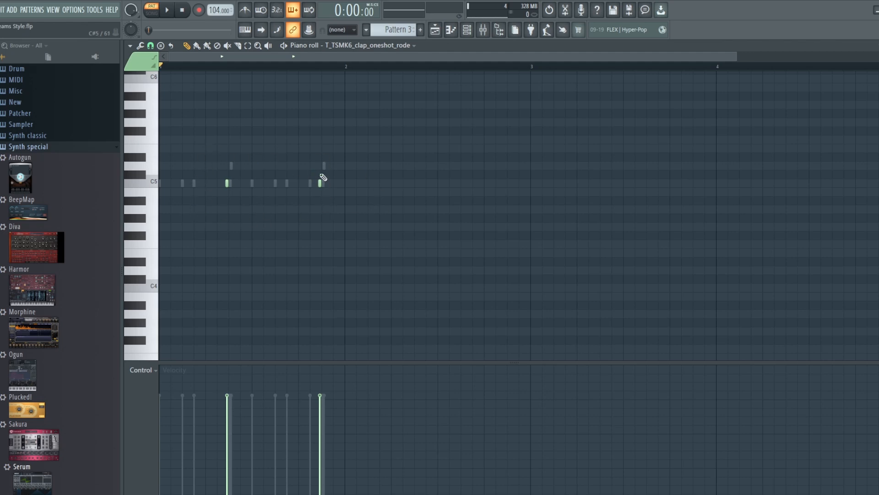
left_click(468, 35)
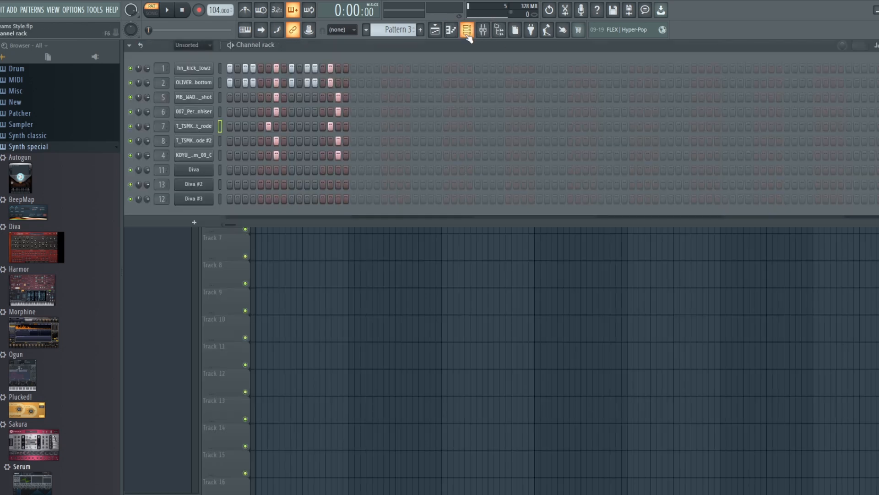
left_click(194, 140)
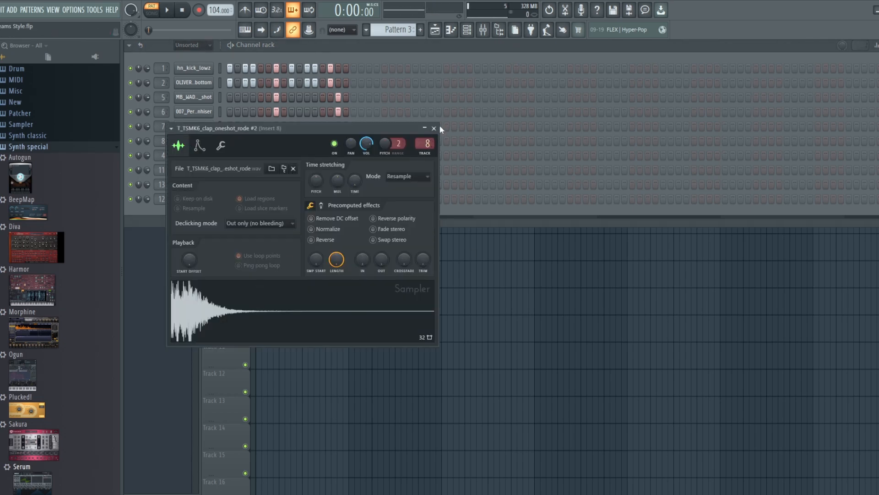
left_click(434, 128)
left_click(194, 155)
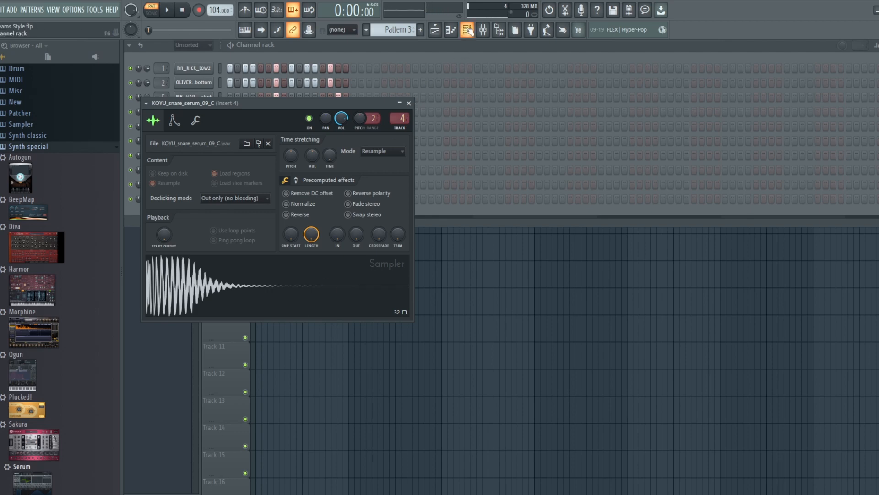
Check mixer inserts 4 through 7 for effects and view Insert 6's Fruity parametric EQ 2 curve.
left_click(467, 29)
left_click(483, 29)
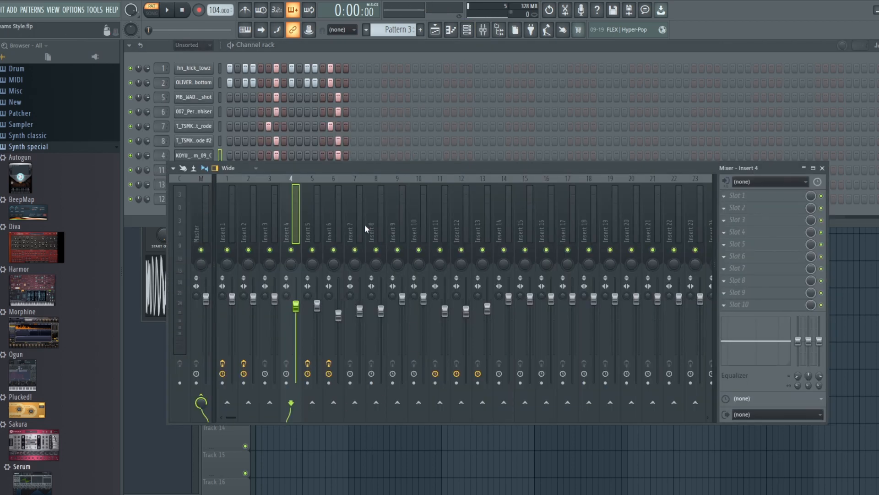
left_click(317, 206)
left_click(334, 206)
left_click(359, 207)
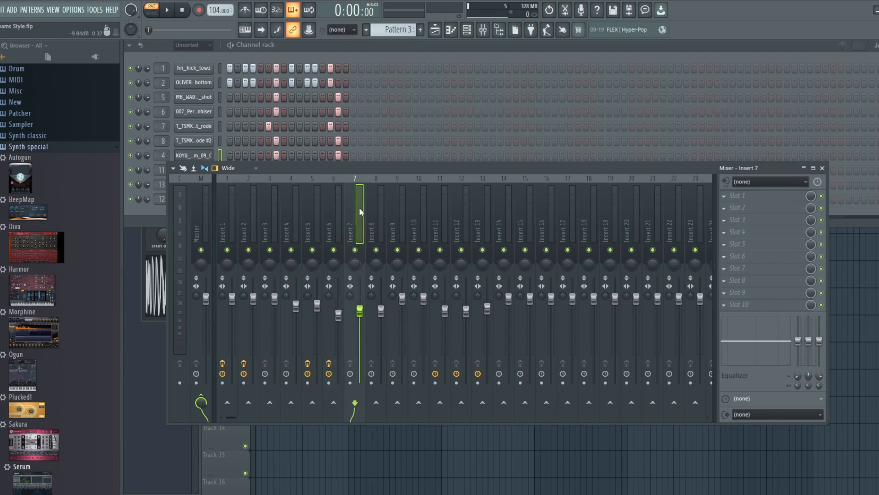
left_click(338, 207)
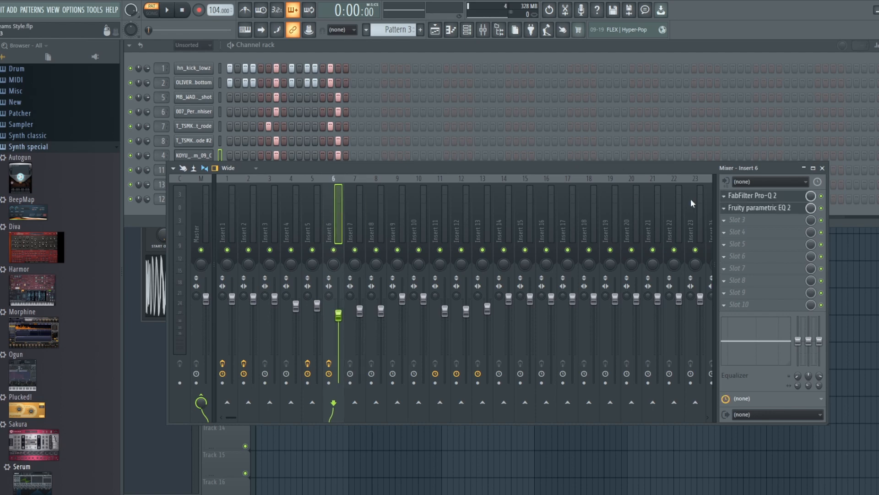
left_click(758, 209)
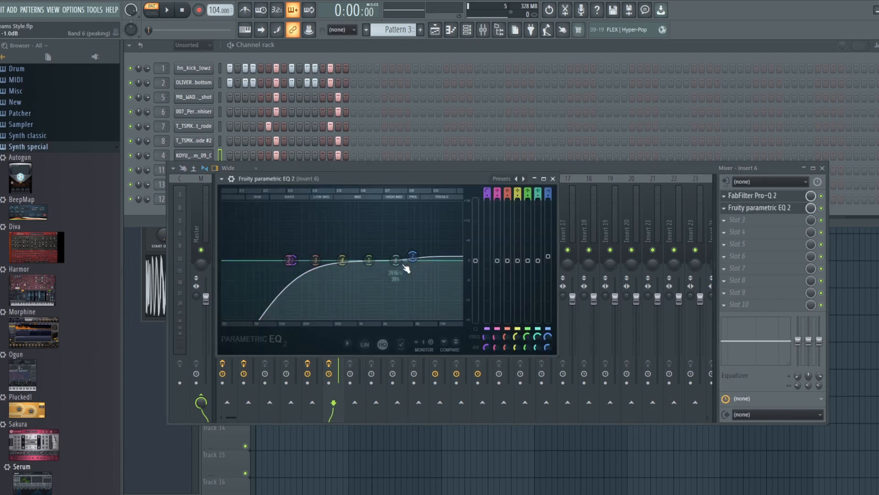
Play Pattern 3 with Insert 6 soloed, view its FabFilter Pro-Q 2 settings, and unsolo the insert.
left_click(167, 11)
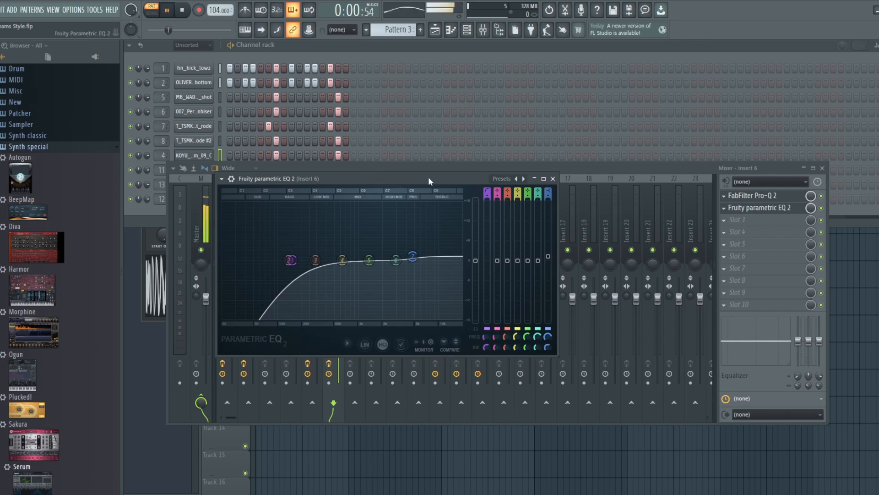
left_click_drag(430, 179, 623, 172)
right_click(333, 250)
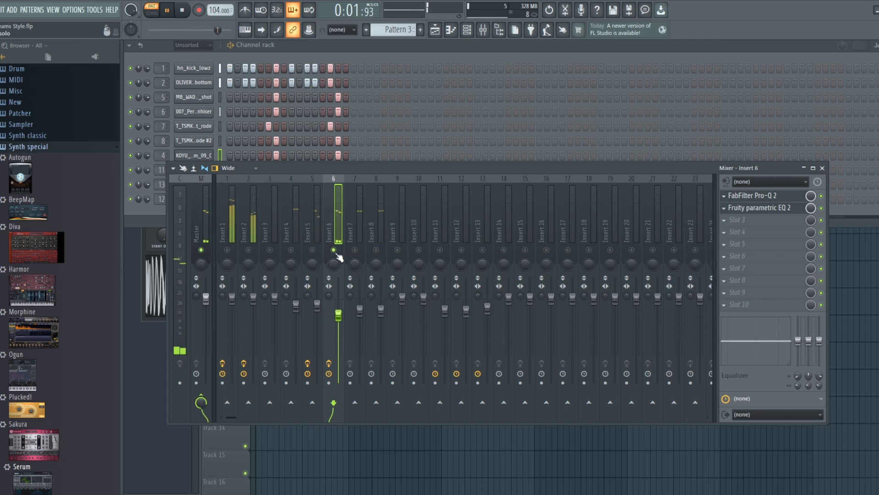
left_click(753, 195)
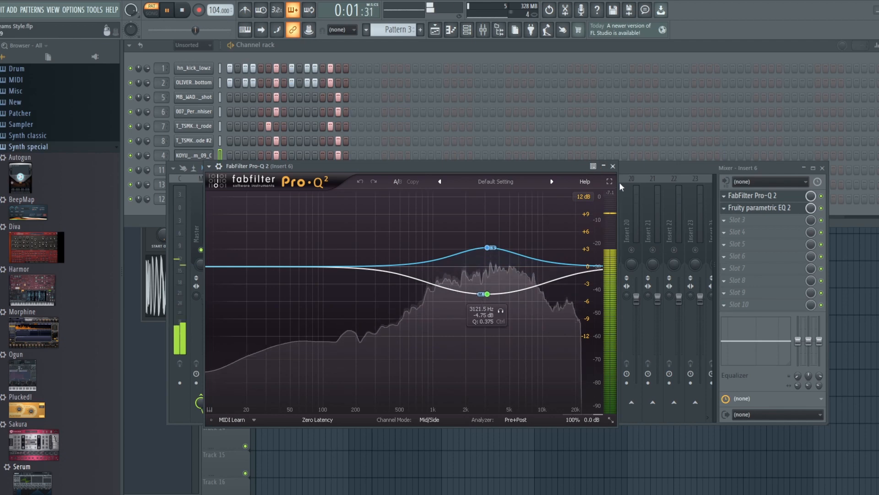
left_click(613, 166)
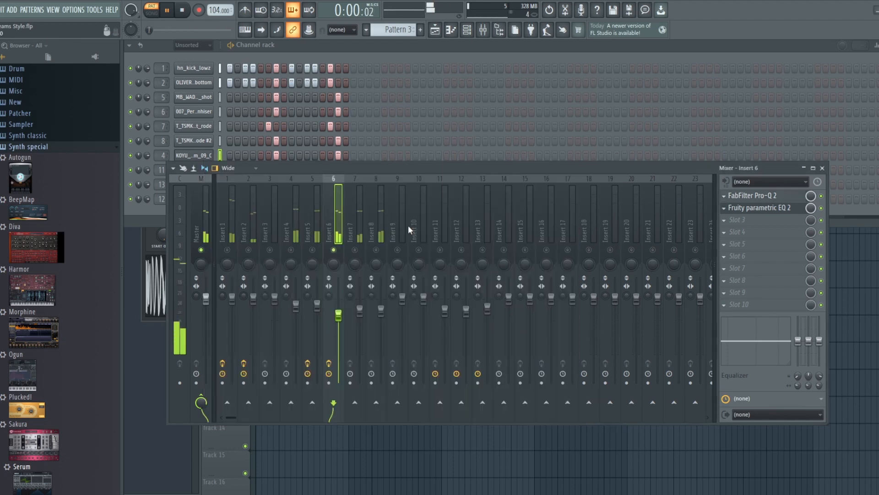
right_click(333, 249)
Check inserts 5 through 8 in the mixer during playback and view Insert 5's Fruity parametric EQ 2 curve.
left_click(356, 216)
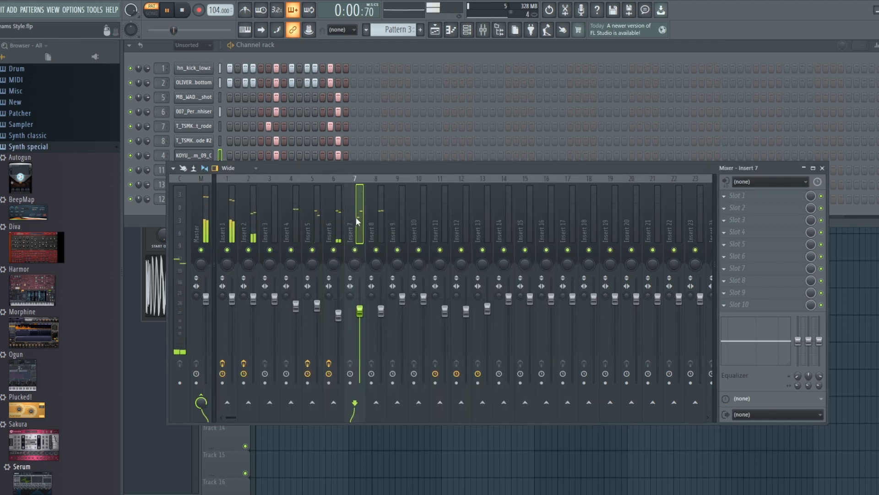
left_click(374, 216)
left_click(325, 219)
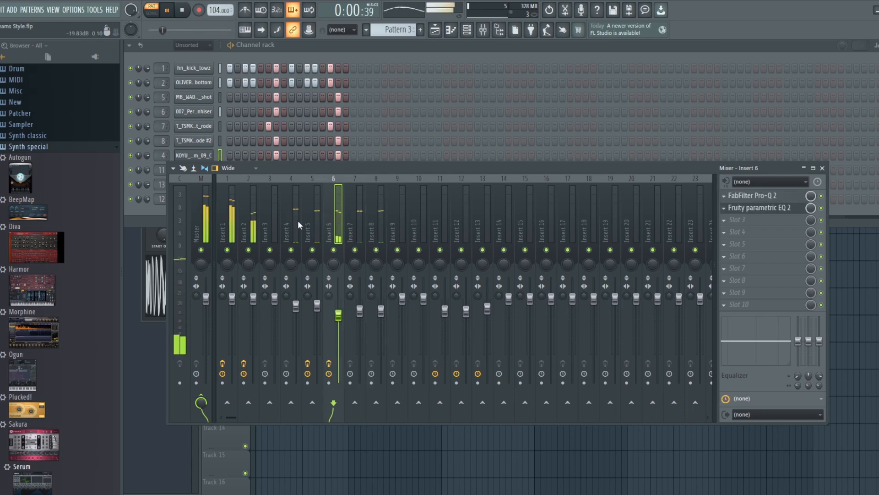
left_click(310, 224)
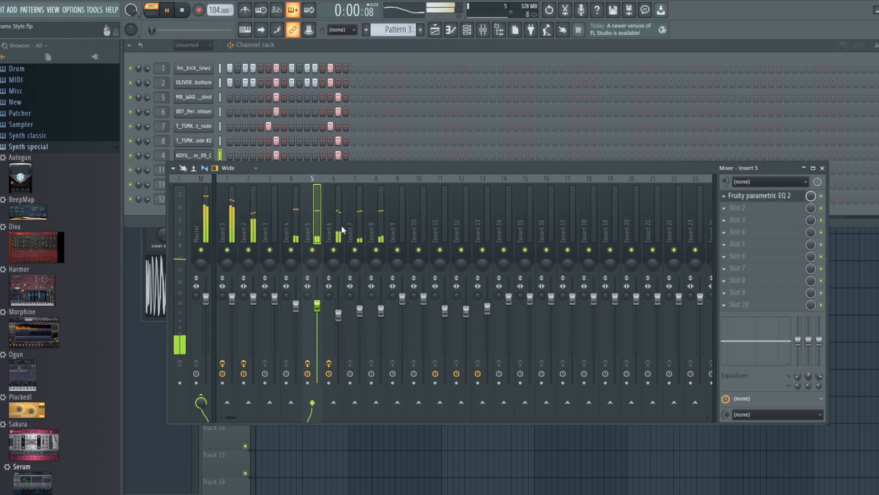
left_click(766, 197)
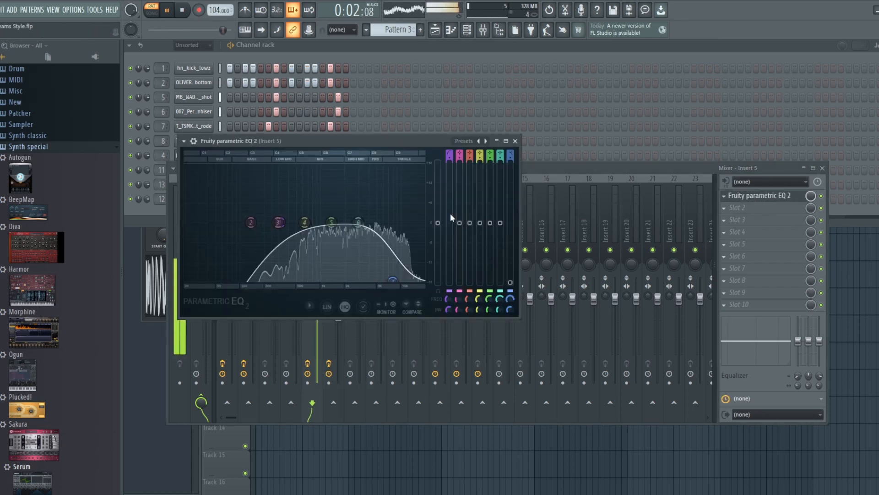
left_click(548, 168)
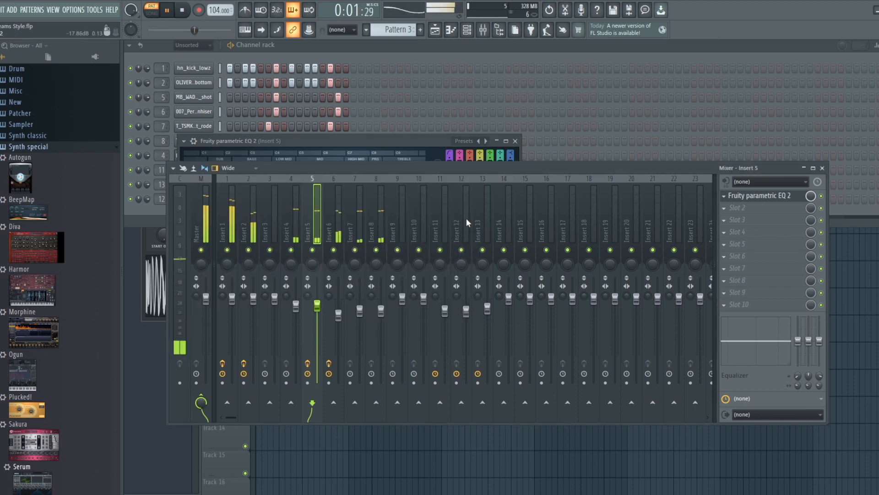
Solo Insert 5 briefly to hear it alone, check Insert 4's effect slots, and stop playback.
right_click(313, 251)
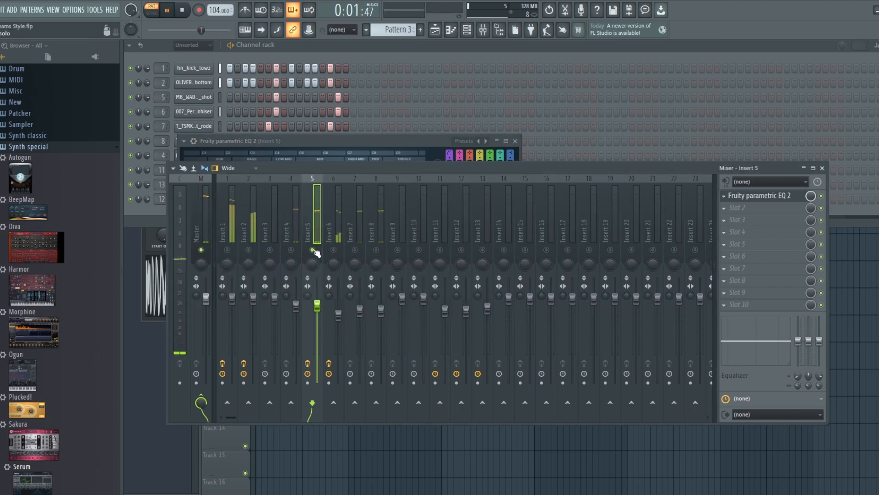
right_click(313, 251)
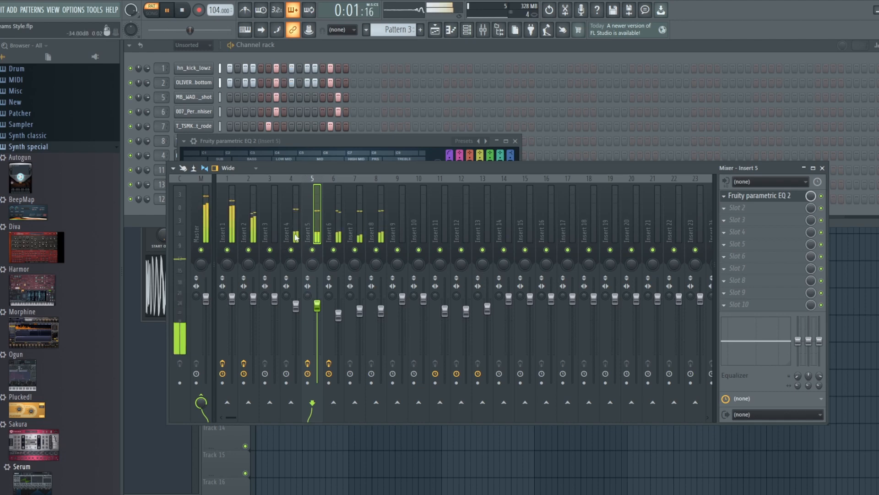
left_click(295, 236)
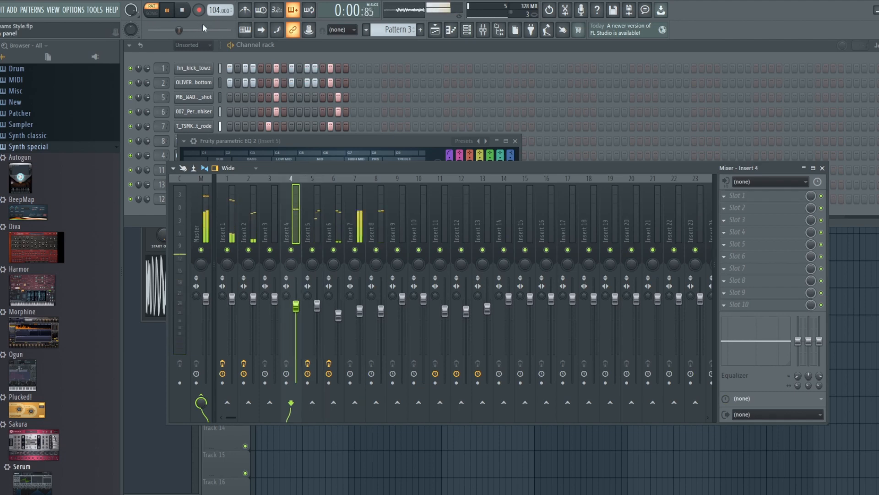
left_click(181, 10)
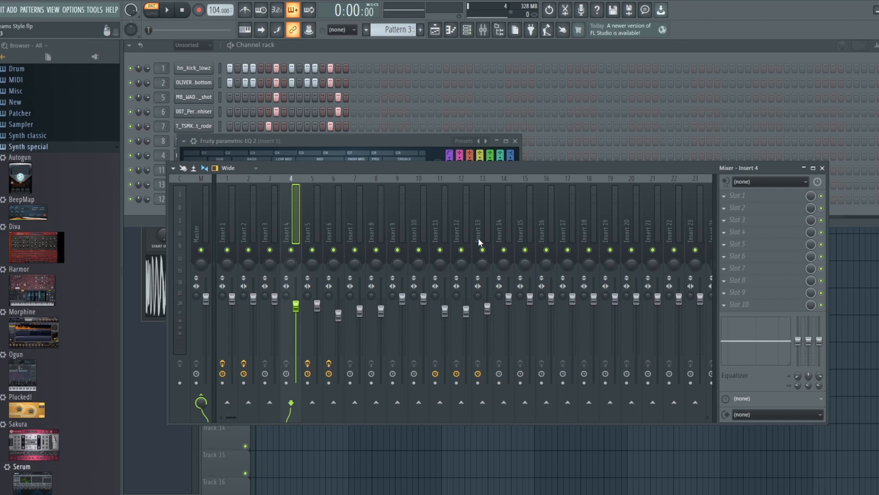
Play the playlist arrangement in song mode from bar 7, where Patterns 2 and 4 come in, and stop playback.
left_click(439, 34)
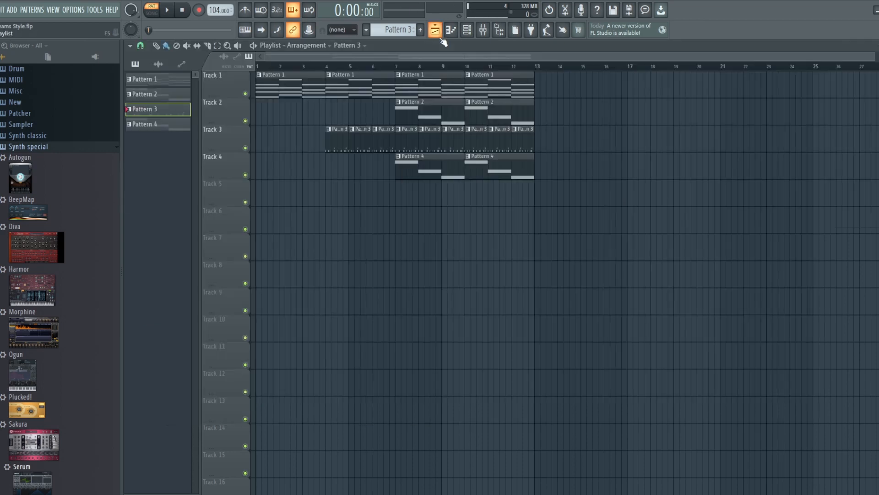
left_click(329, 66)
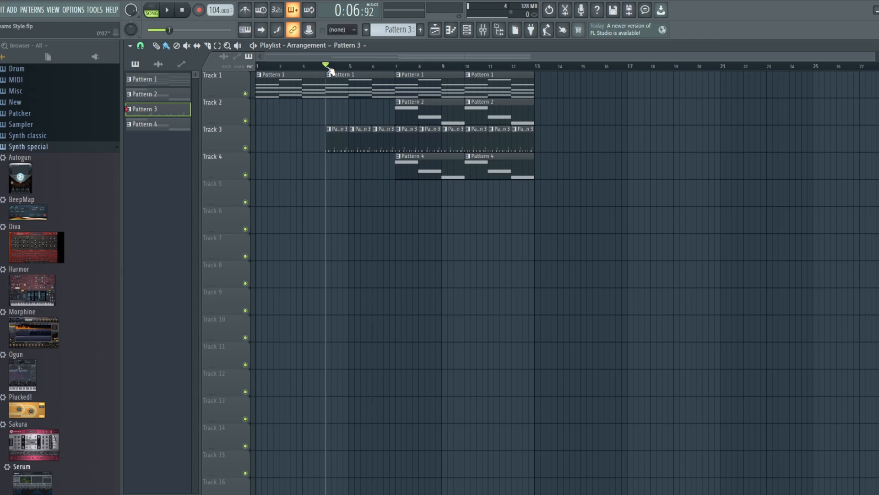
left_click(395, 67)
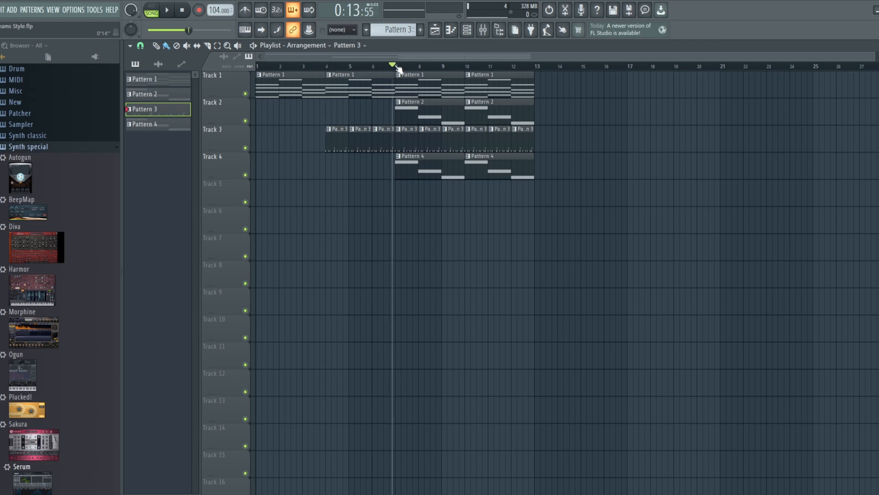
left_click(398, 67)
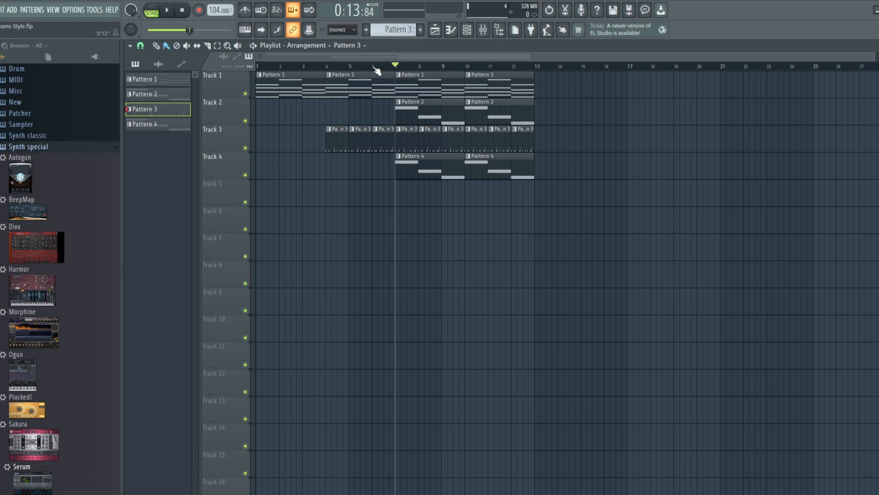
left_click(167, 10)
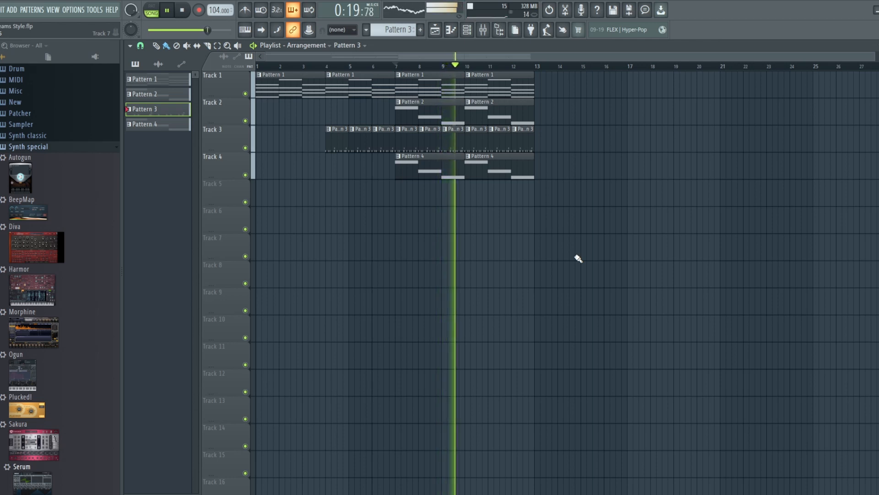
left_click(188, 13)
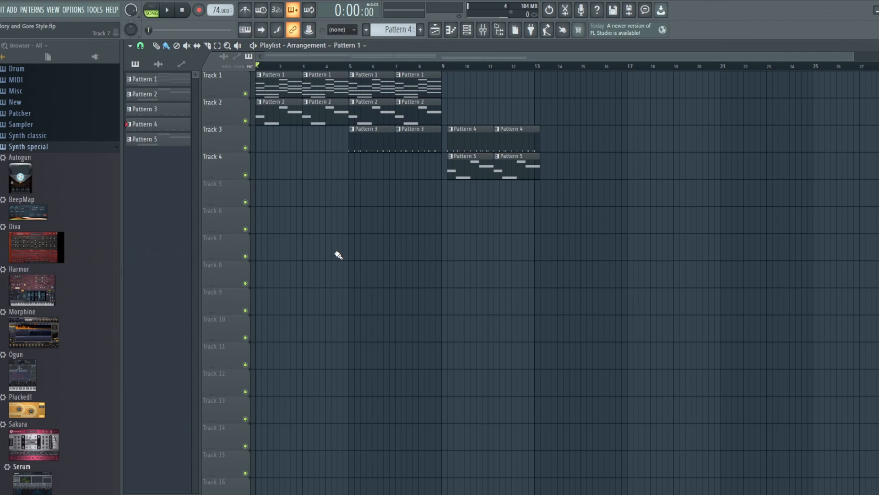
Play the Glory and Gore Style arrangement in song mode, and briefly audition Pattern 1 in pattern mode.
left_click(167, 10)
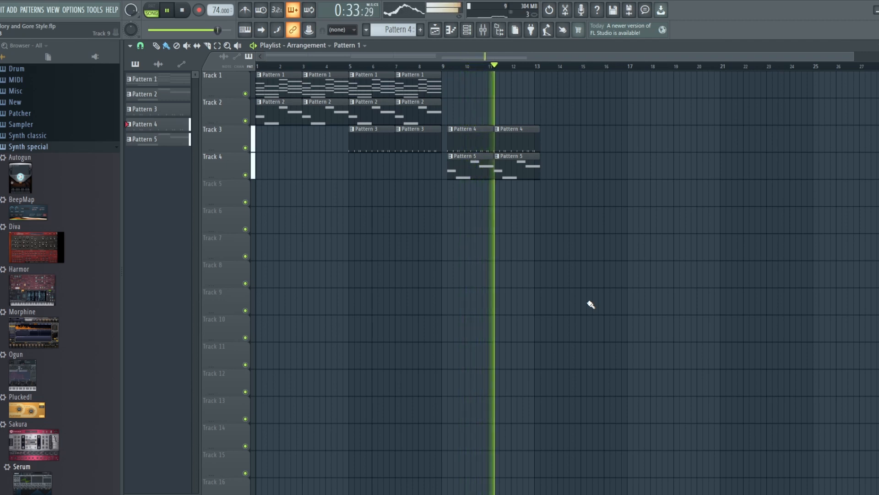
left_click(182, 10)
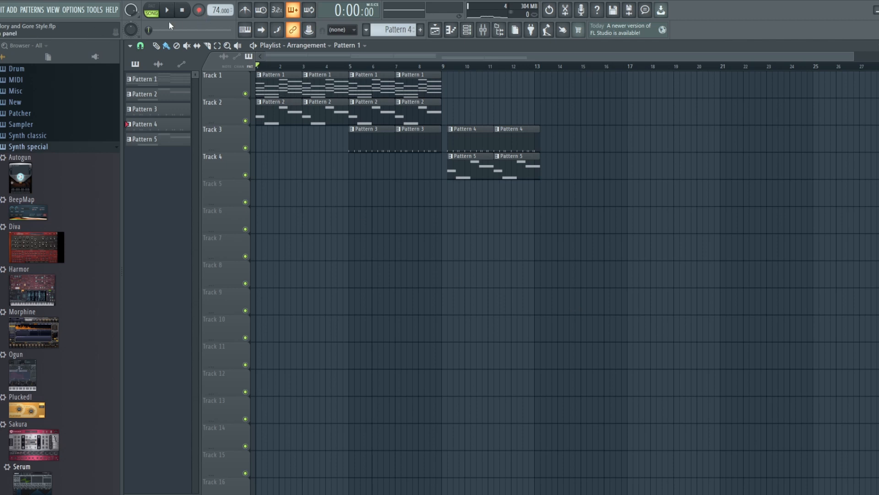
key("l")
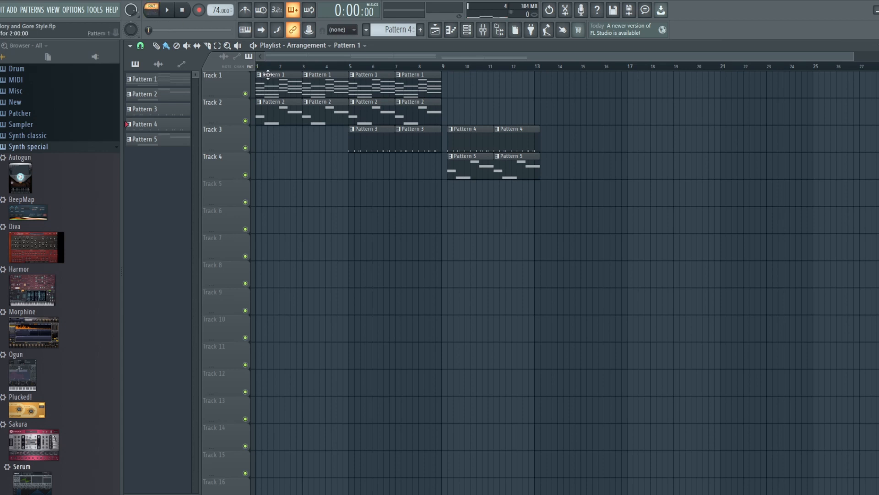
scroll(402, 33, "down", 3)
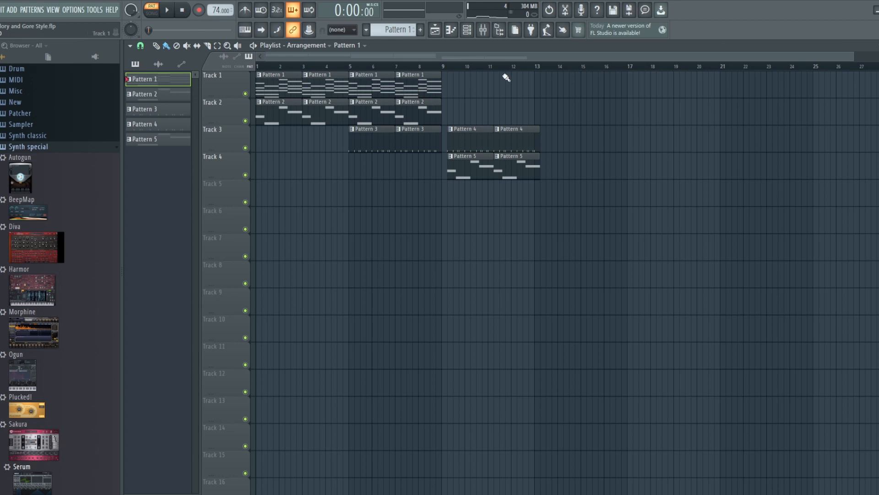
left_click(168, 10)
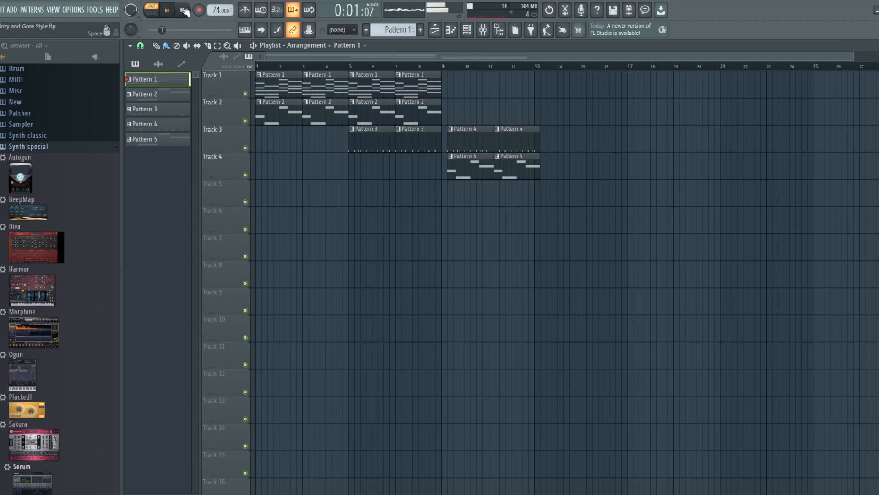
left_click(183, 10)
Open the first Diva channel's synth from the channel rack and move its window up to view the whole patch.
left_click(468, 30)
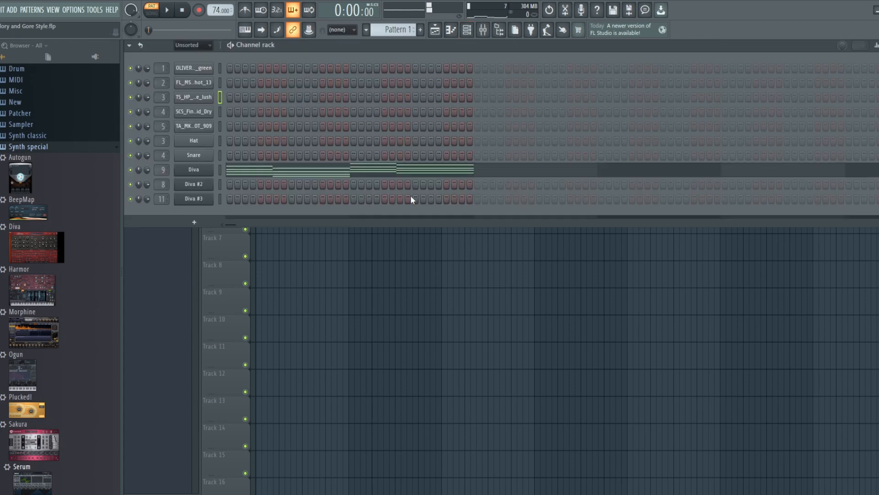
left_click(199, 171)
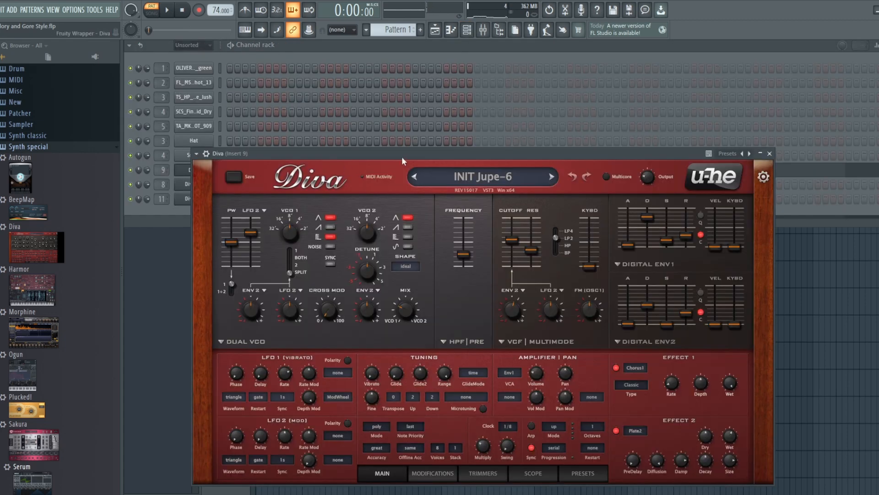
left_click_drag(402, 156, 406, 109)
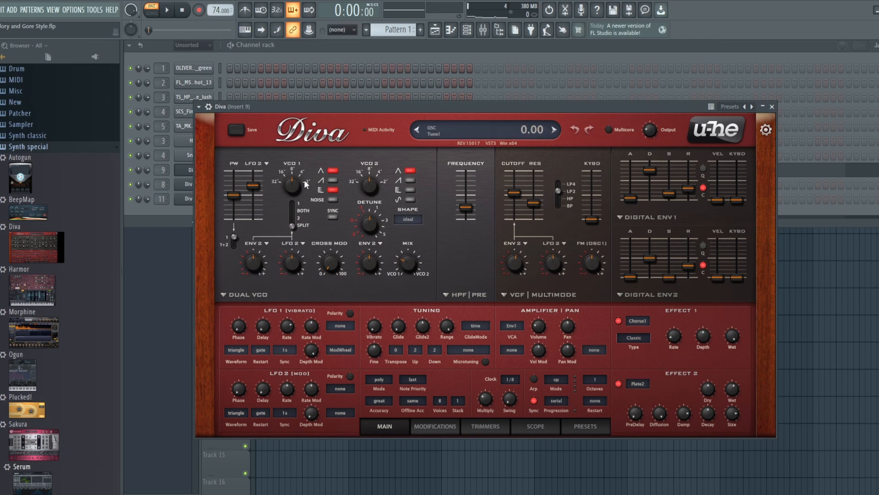
Enable the saw waveforms on VCO 1 and VCO 2, switch both off while Pattern 1 plays for comparison, and stop playback.
left_click(333, 180)
left_click(410, 180)
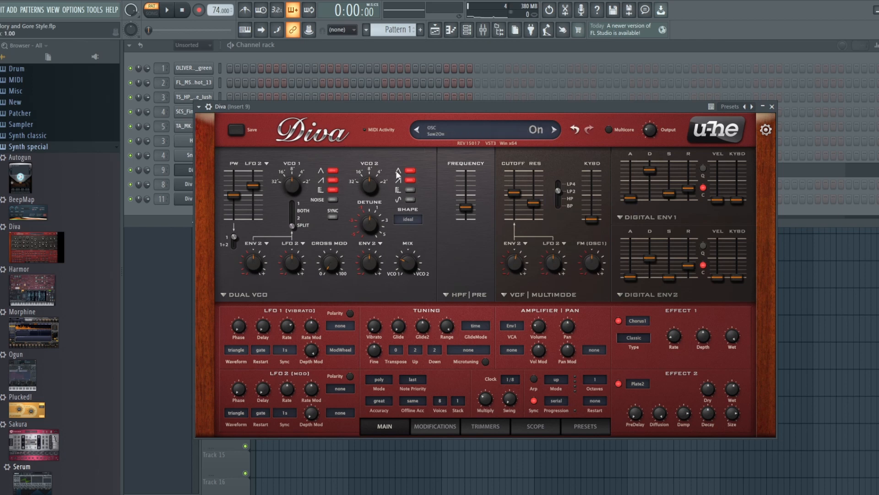
left_click(169, 8)
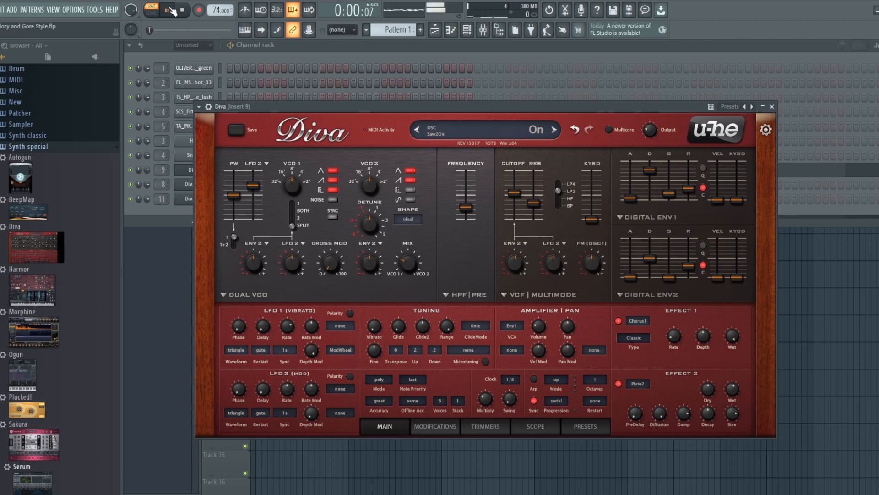
left_click(335, 179)
left_click(413, 179)
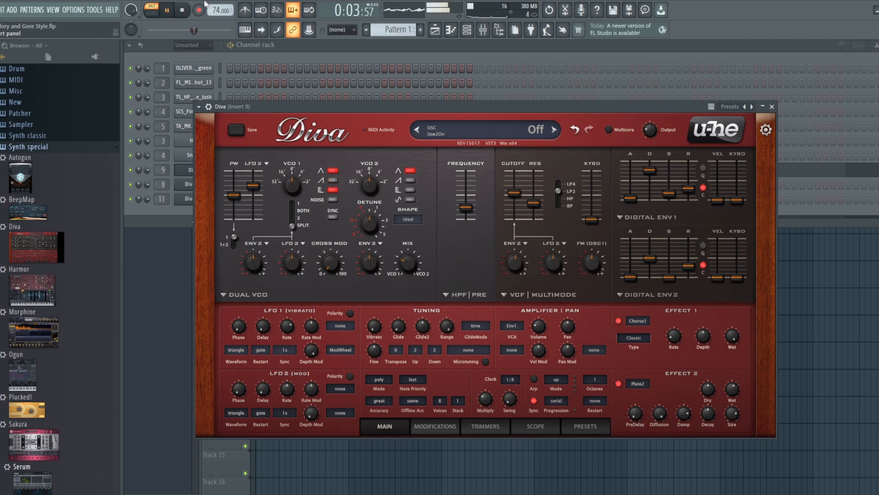
key("space")
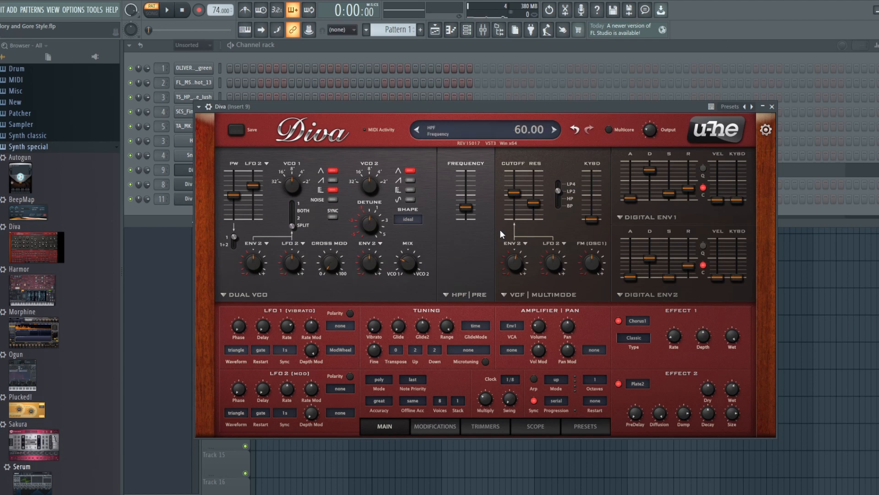
Compare Pattern 1 with the Chorus1 and Plate2 effects bypassed and re-enabled during playback, and stop playback.
mouse_move(518, 215)
left_click(619, 321)
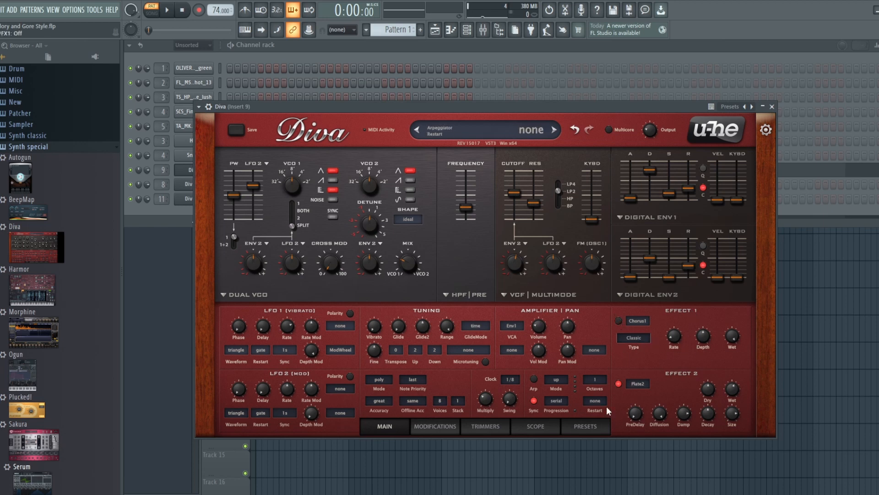
left_click(621, 383)
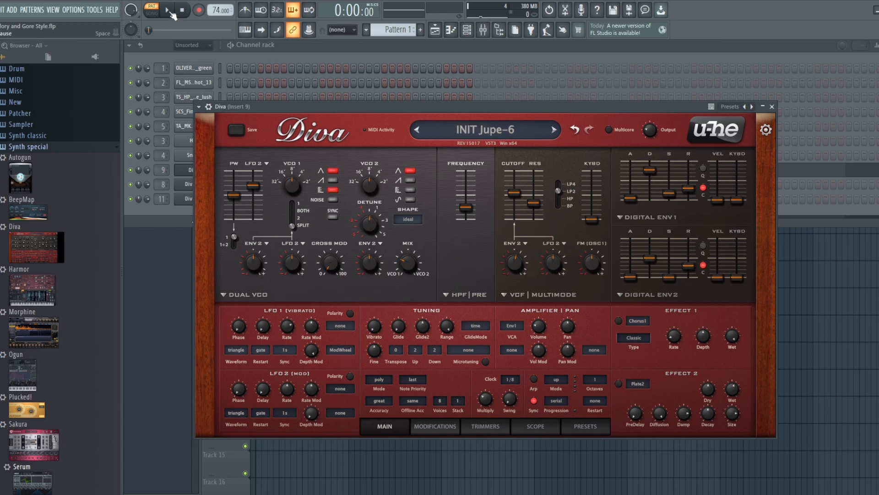
left_click(169, 10)
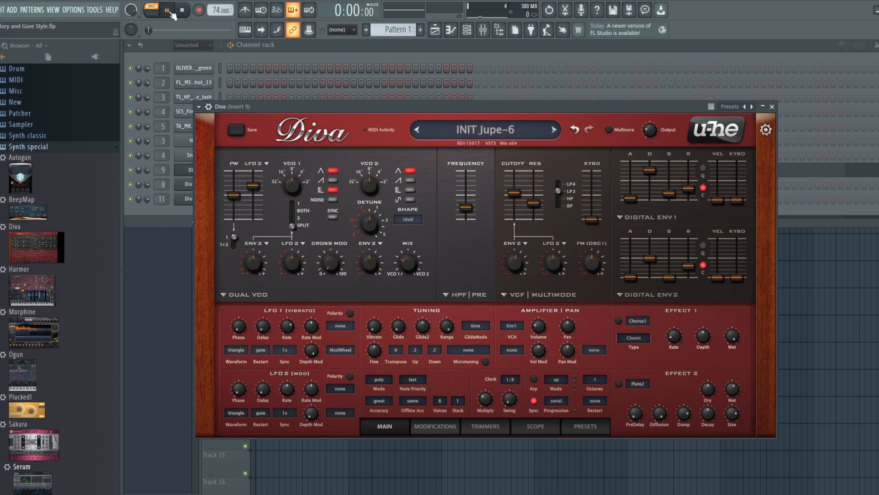
left_click(618, 383)
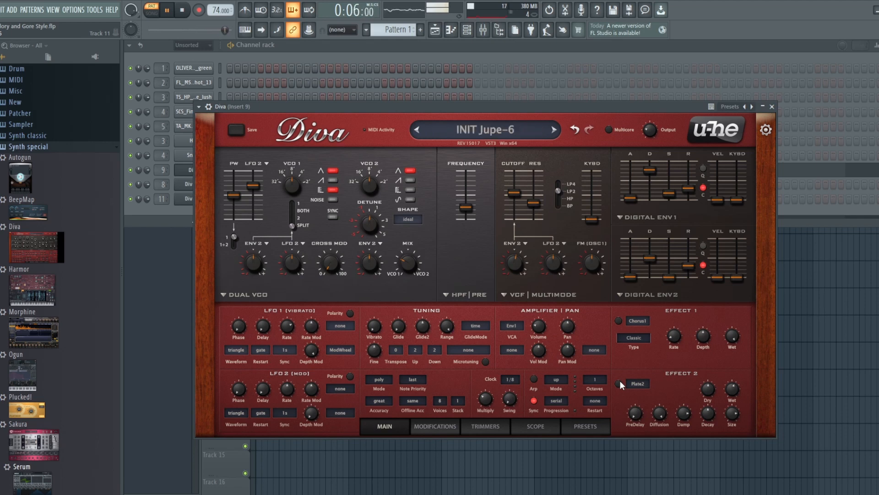
left_click(621, 321)
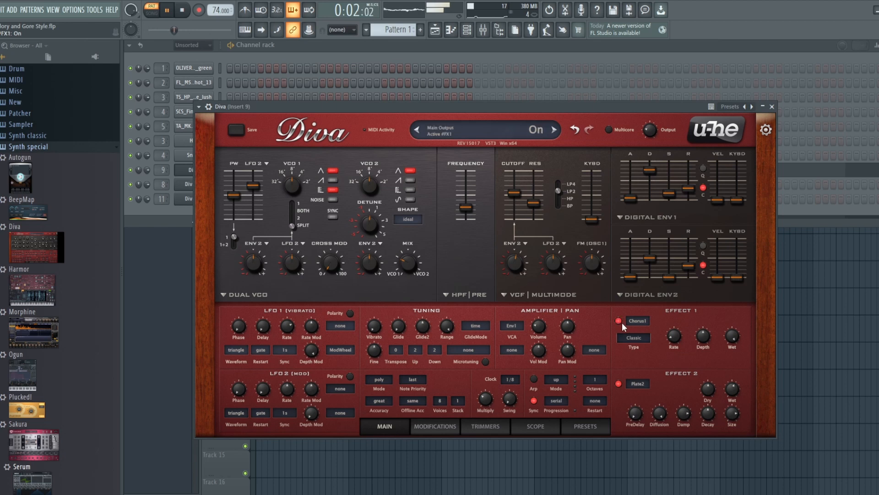
left_click(183, 12)
Select Pattern 2, open the Diva #2 synth from the channel rack, and audition the pattern.
mouse_move(568, 324)
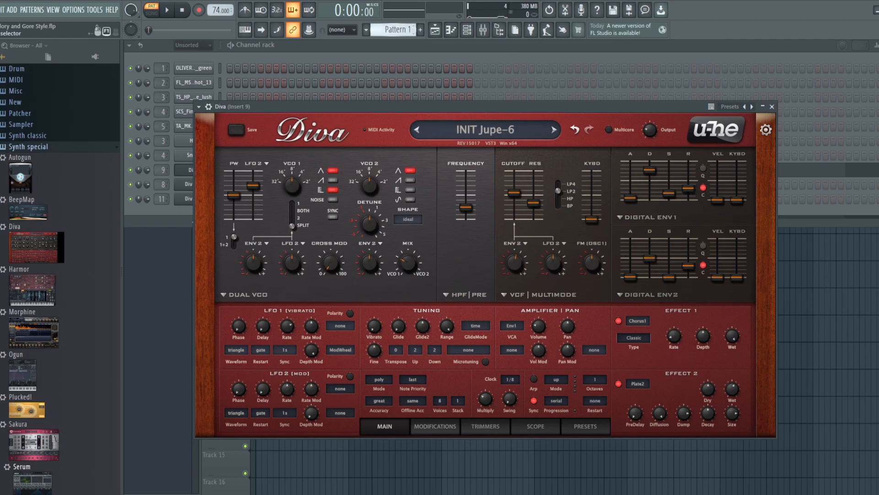
scroll(395, 30, "down", 1)
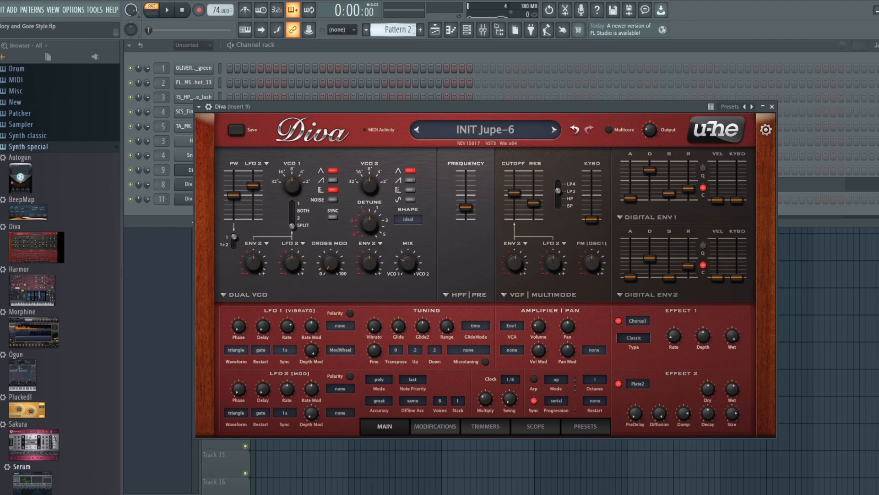
left_click(184, 186)
left_click_drag(426, 166, 426, 157)
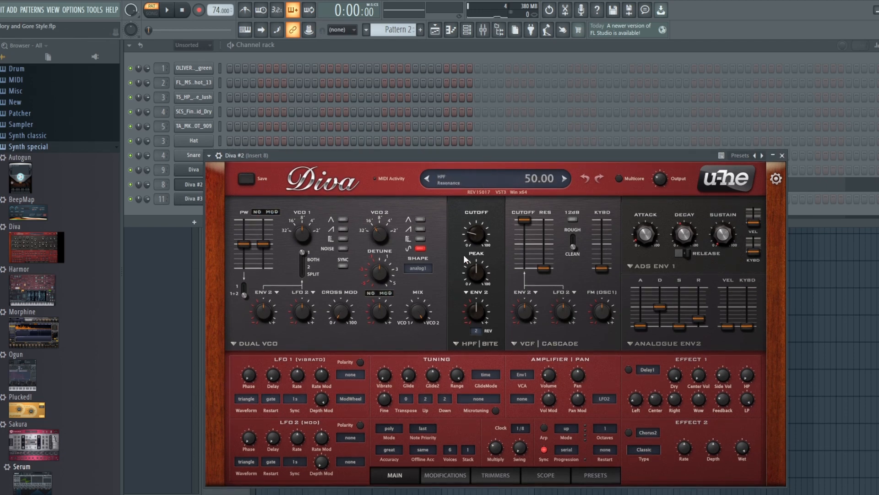
left_click(166, 10)
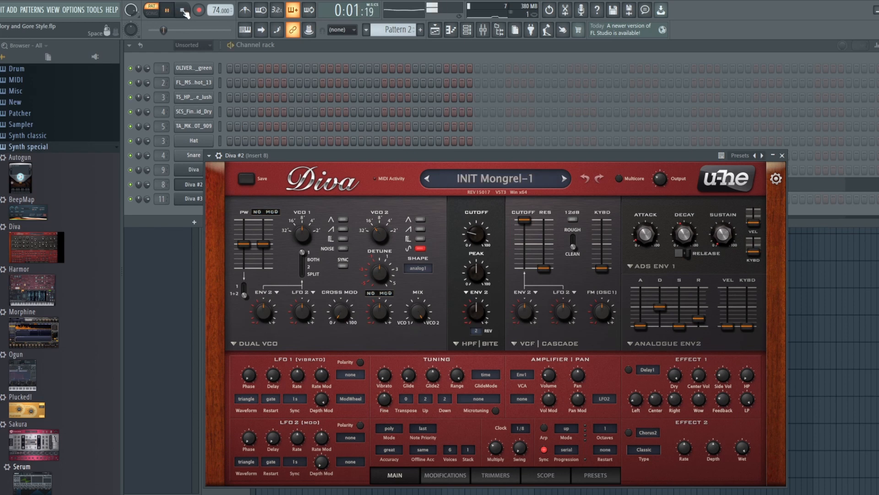
left_click(183, 10)
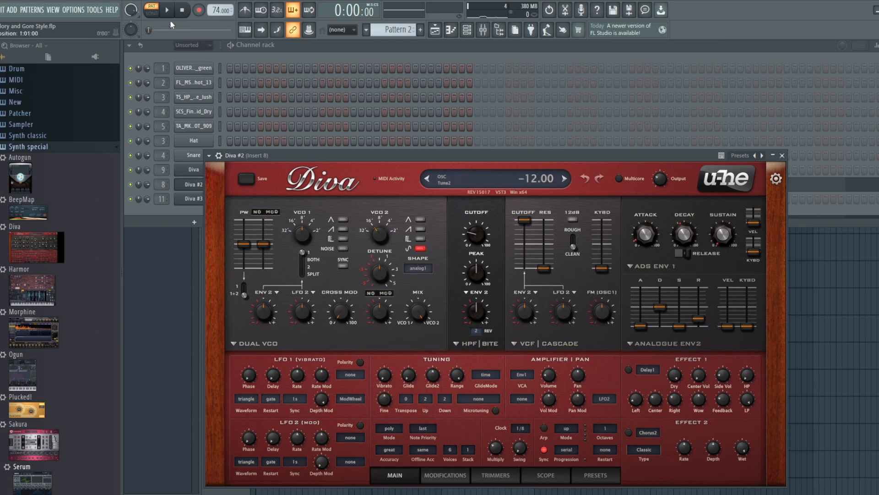
Place the playlist playhead at bar 9, select Pattern 5, and open the Diva #3 synth from the channel rack.
left_click(435, 30)
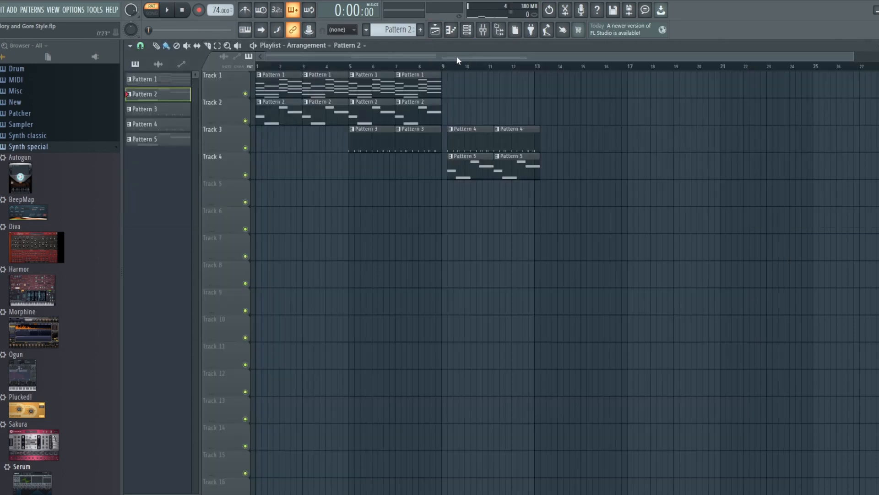
left_click(449, 68)
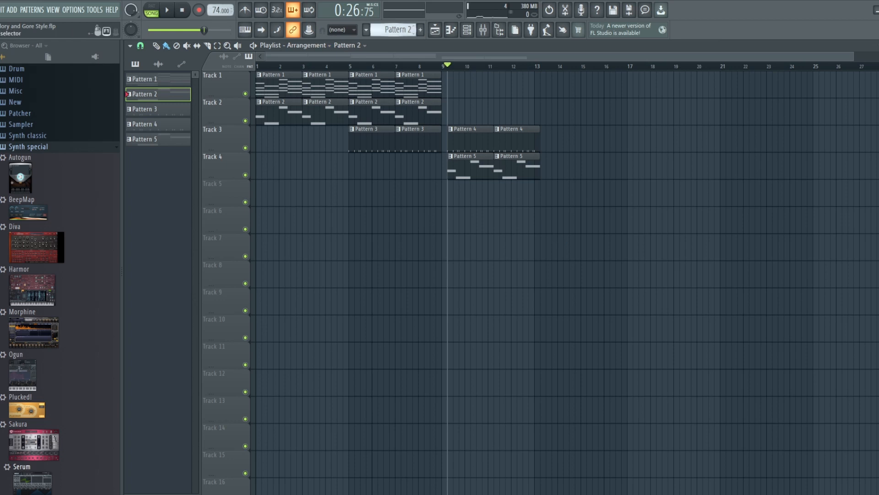
scroll(397, 30, "down", 3)
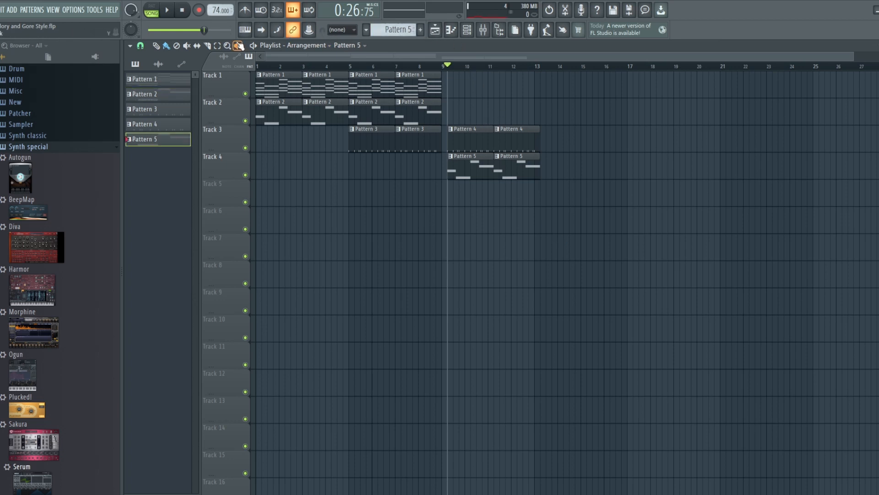
left_click(468, 31)
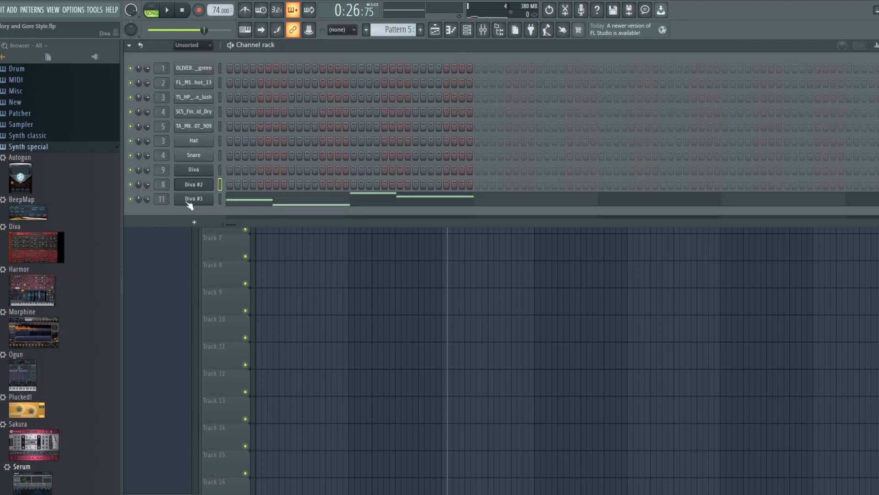
left_click(192, 198)
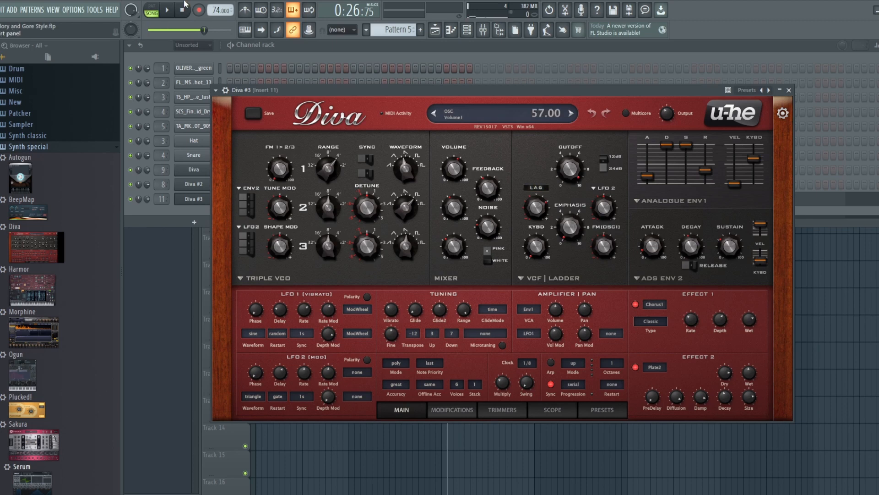
Audition Pattern 5 in pattern mode with the Diva #3 patch shown, and stop playback.
left_click(151, 8)
left_click(168, 9)
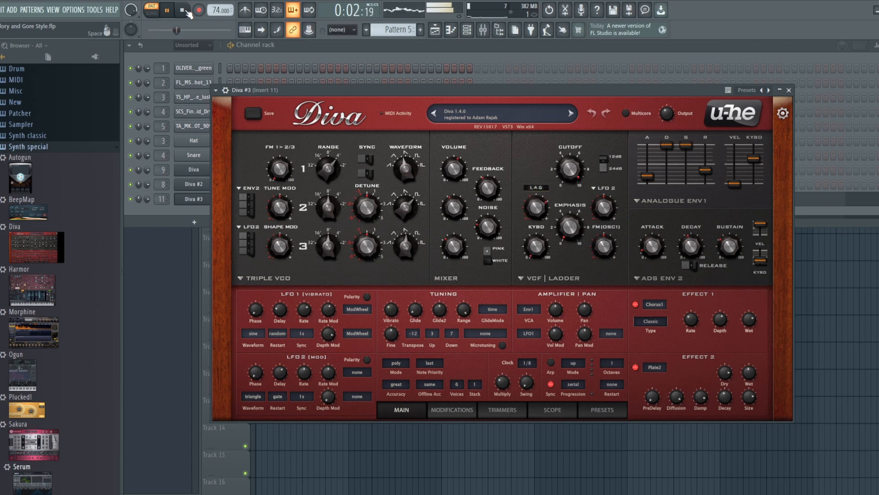
left_click(187, 12)
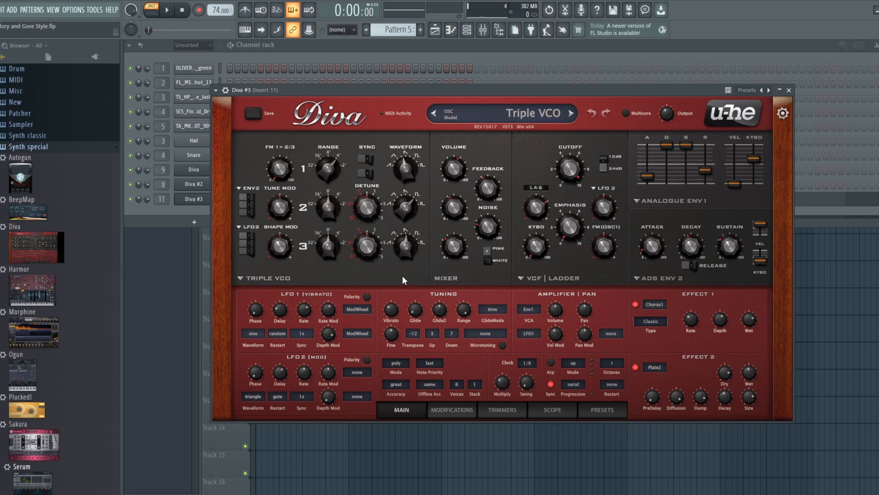
Compare oscillator 1's range at 0.00, 24.00 and 12.00 while Pattern 5 plays, and stop playback.
left_click(405, 169)
left_click_drag(328, 169, 334, 212)
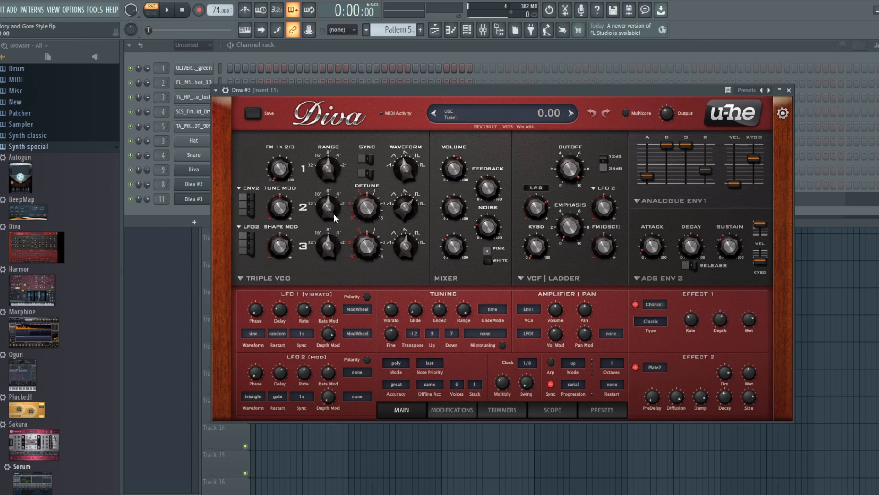
left_click(164, 9)
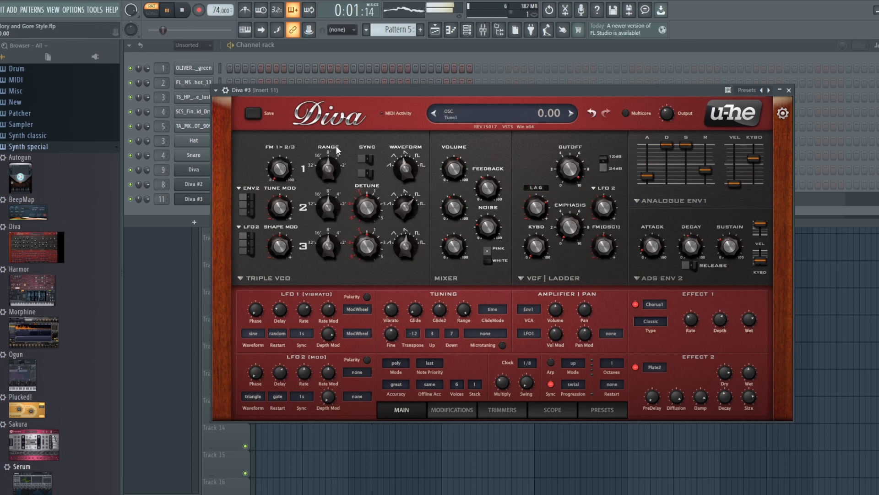
left_click_drag(337, 164, 337, 85)
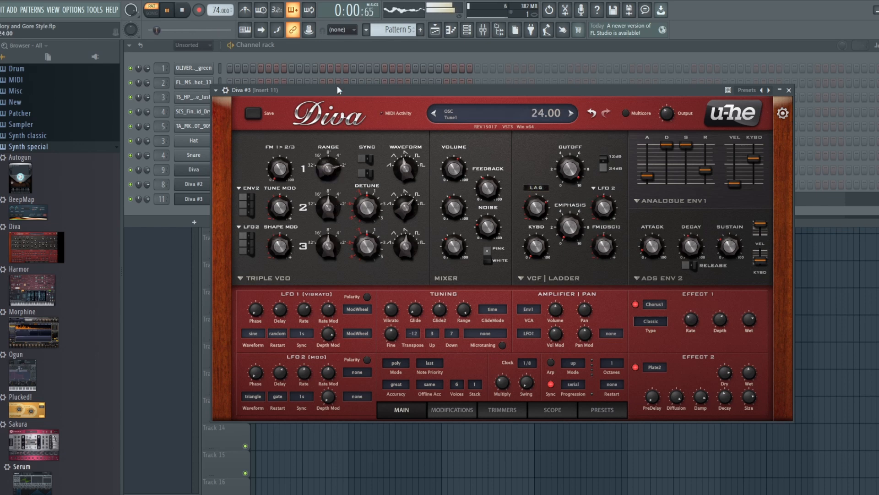
mouse_move(338, 136)
left_mouse_down()
mouse_move(338, 169)
mouse_move(337, 134)
left_mouse_up()
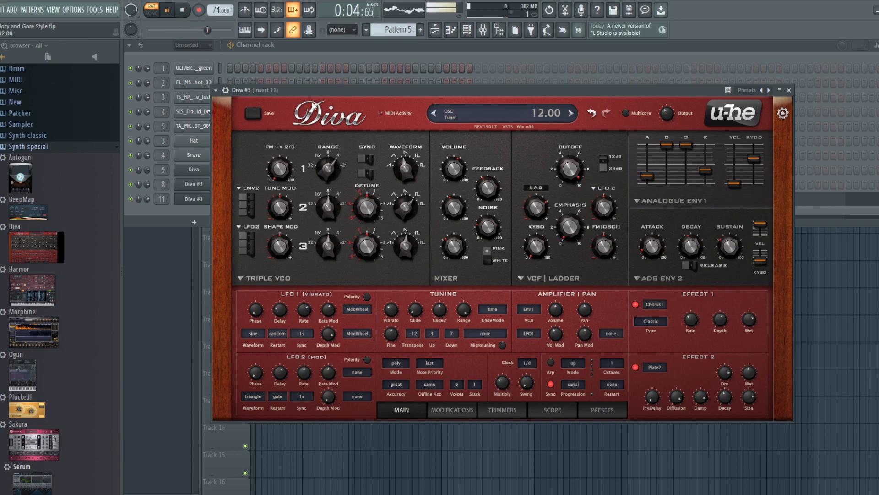
left_click(182, 10)
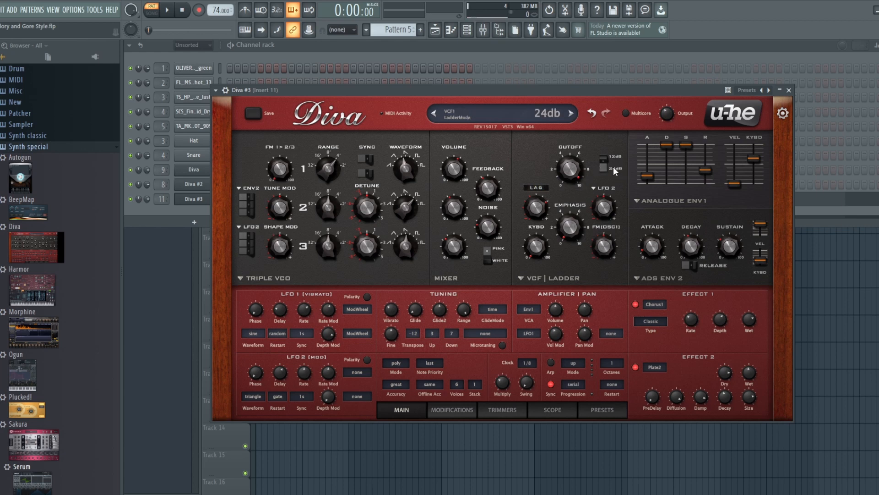
Play Pattern 5 while switching the ladder filter from 24 dB to 12 dB and back to 24 dB, and stop playback.
left_click(173, 12)
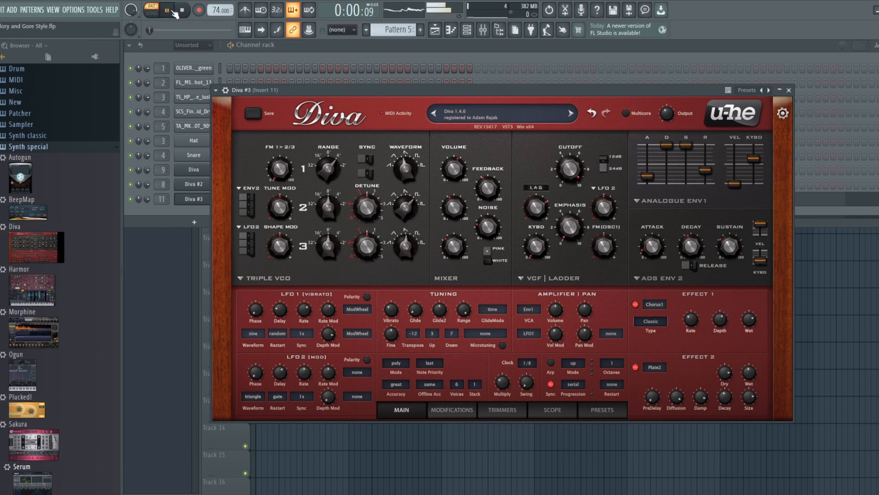
left_click(601, 167)
left_click(606, 166)
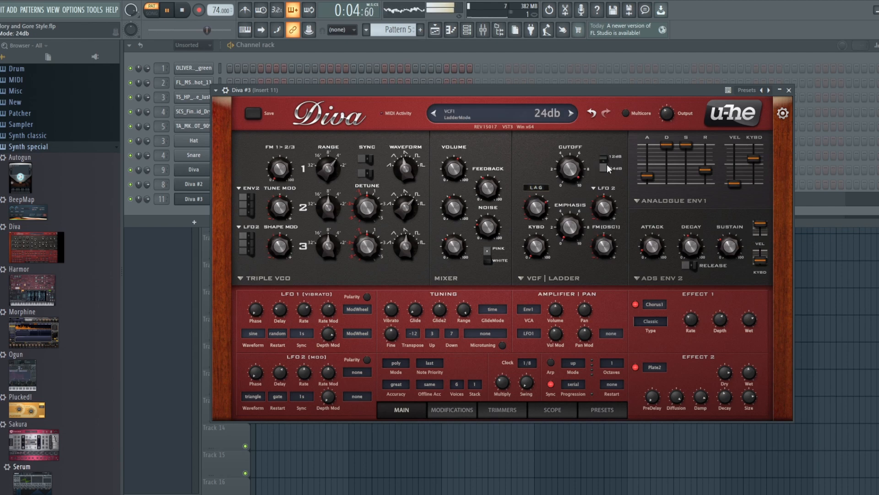
key("space")
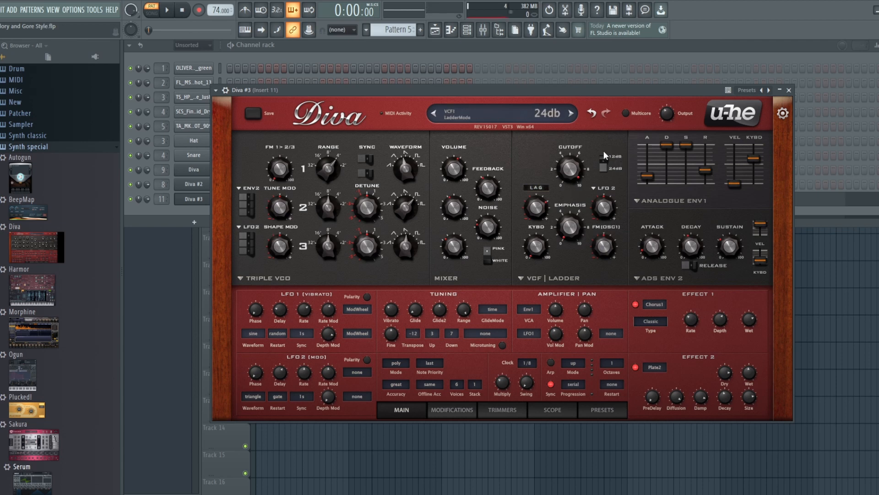
Return to the playlist, select Pattern 3, audition it briefly in pattern mode, and stop playback.
left_click(435, 30)
scroll(393, 29, "up", 2)
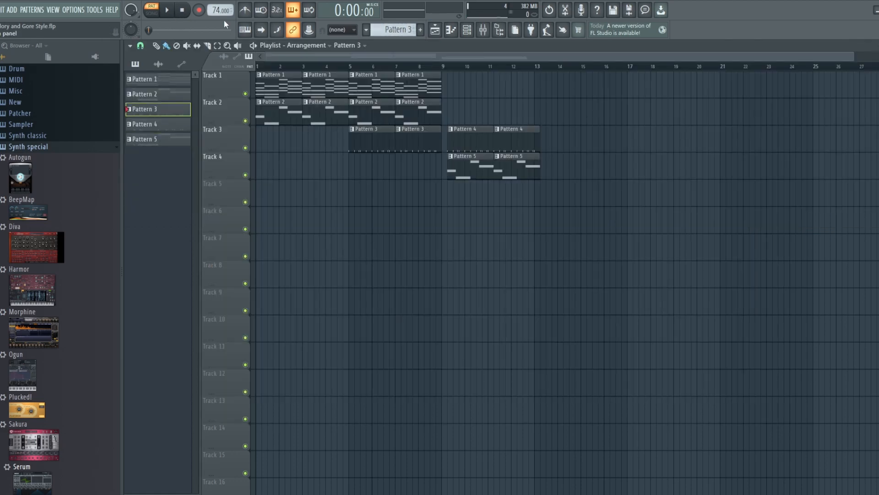
left_click(174, 14)
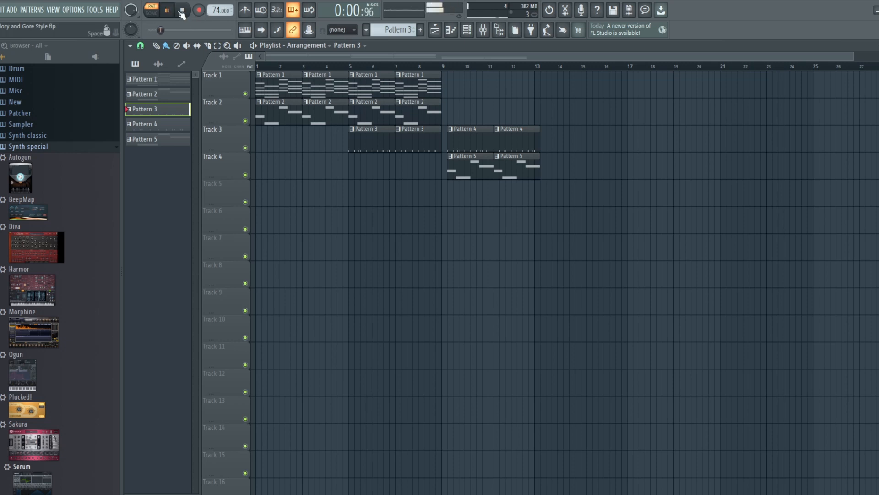
left_click(182, 12)
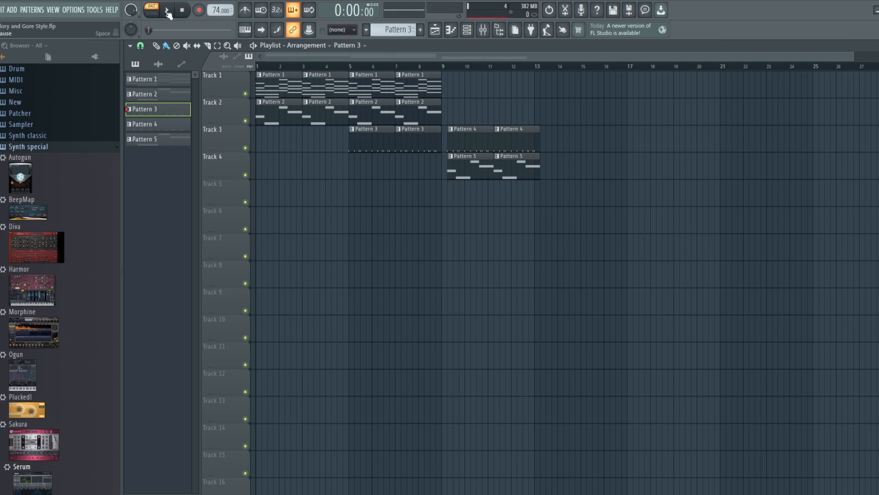